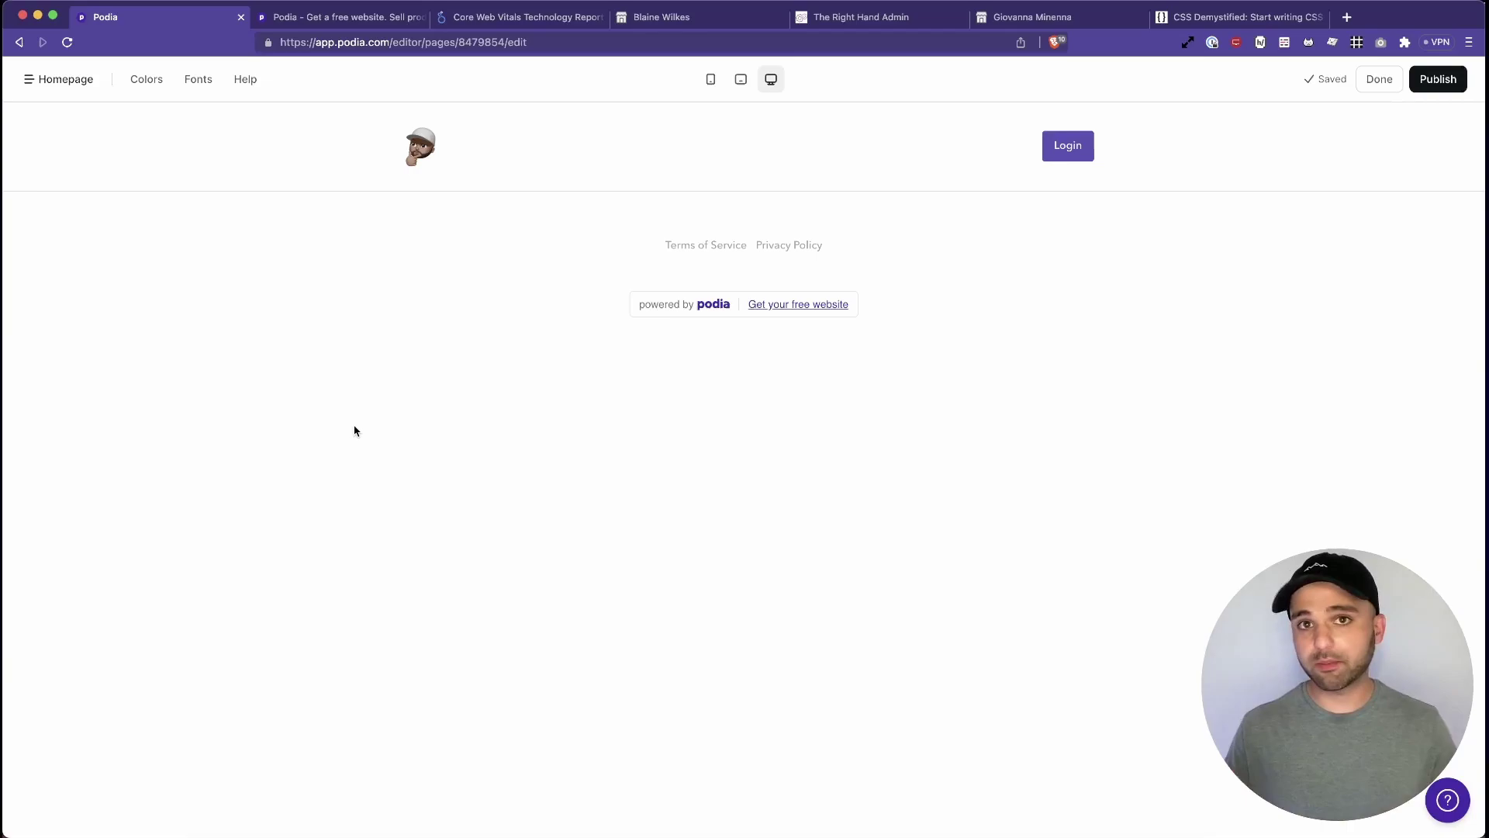
- Add a Text section to the homepage from the section list
click(889, 463)
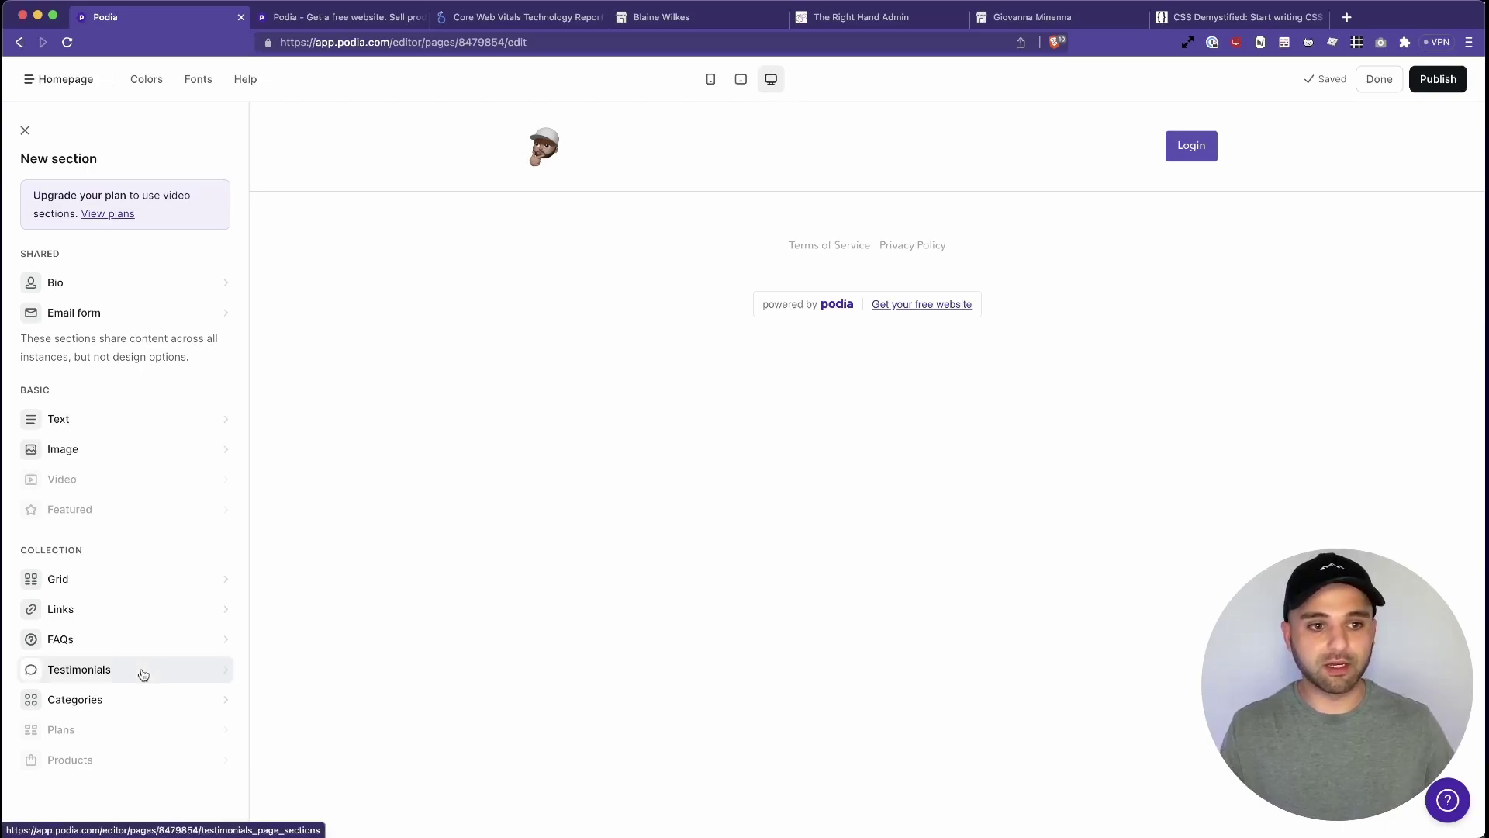
click(105, 429)
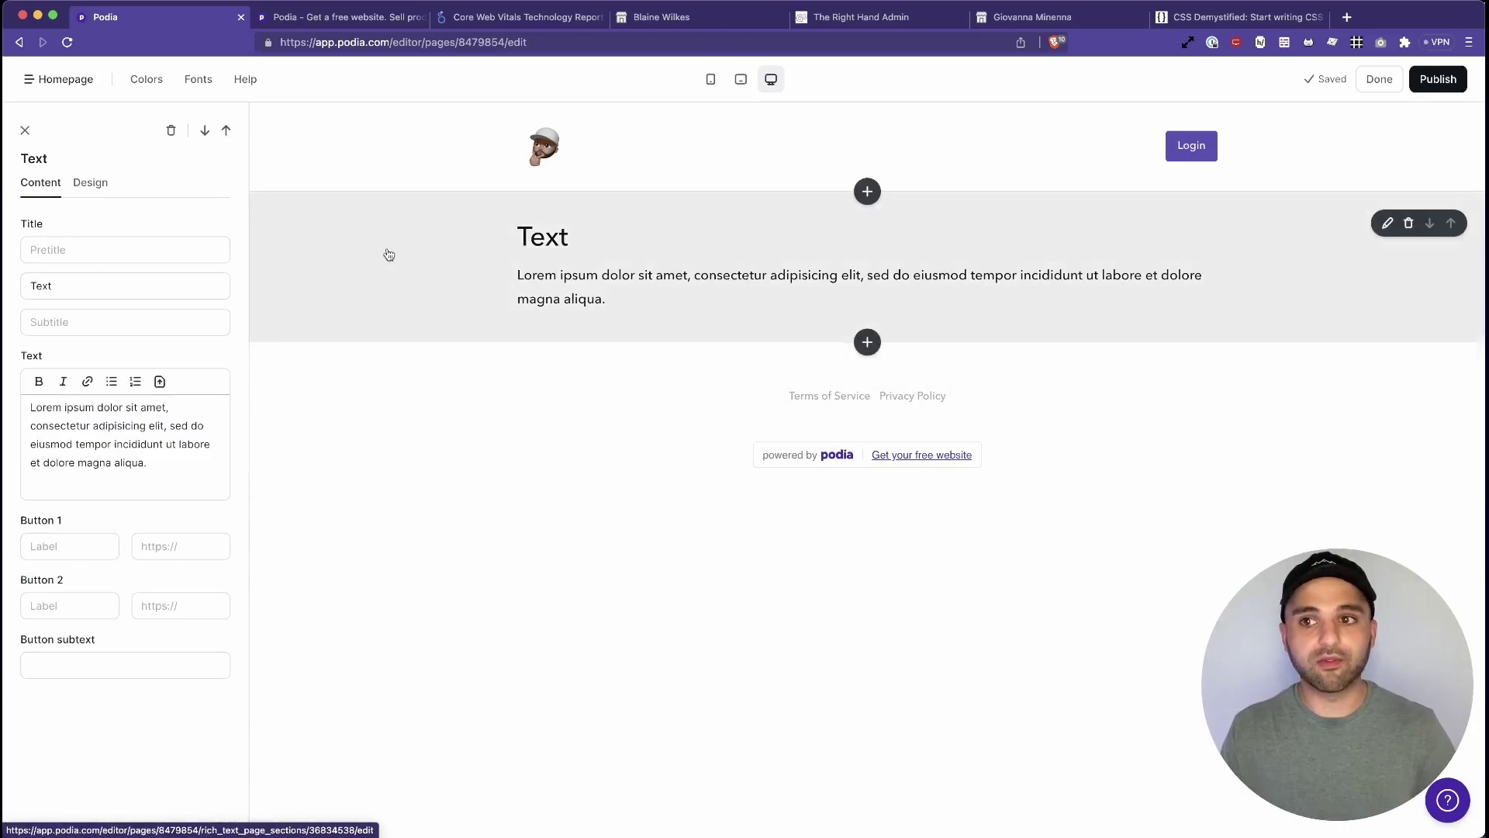
click(388, 254)
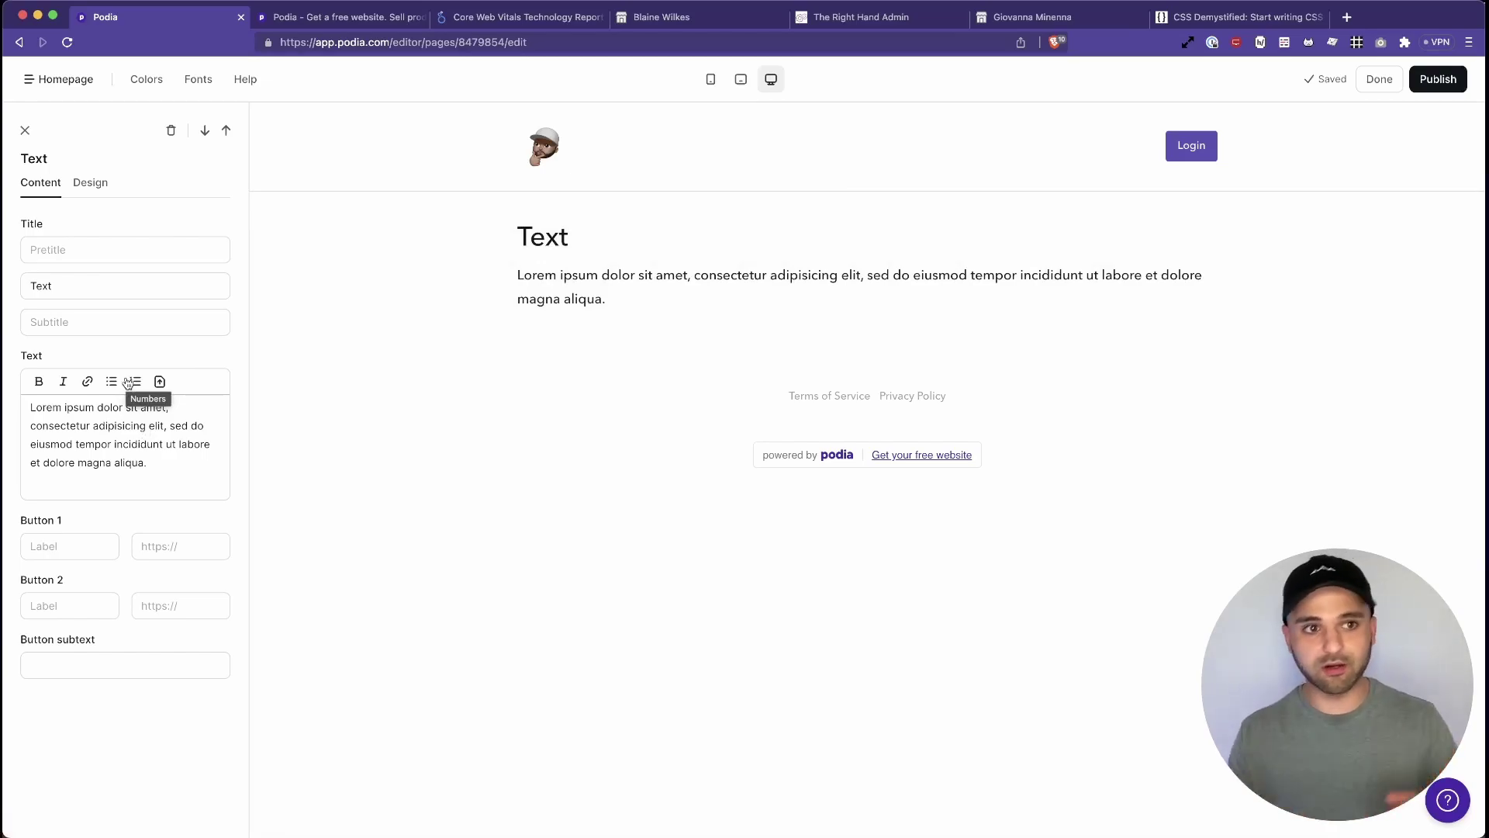
- Enter 'asdf' as the Text section's pretitle and its subtitle
click(79, 250)
text(asdf)
click(78, 322)
text(asdf)
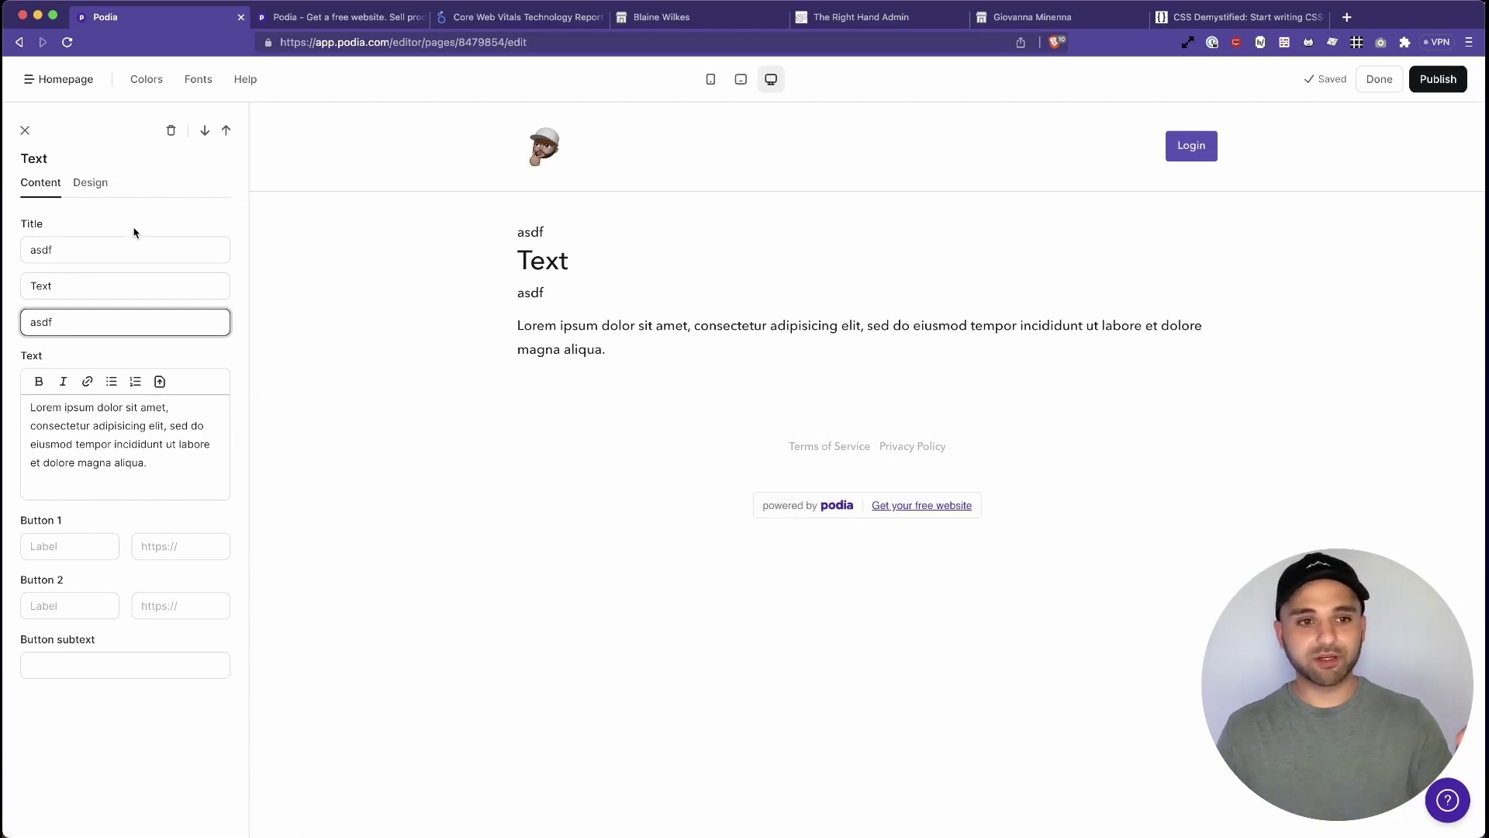
- Try centred and left alignment and a card layout for the Text section
click(97, 183)
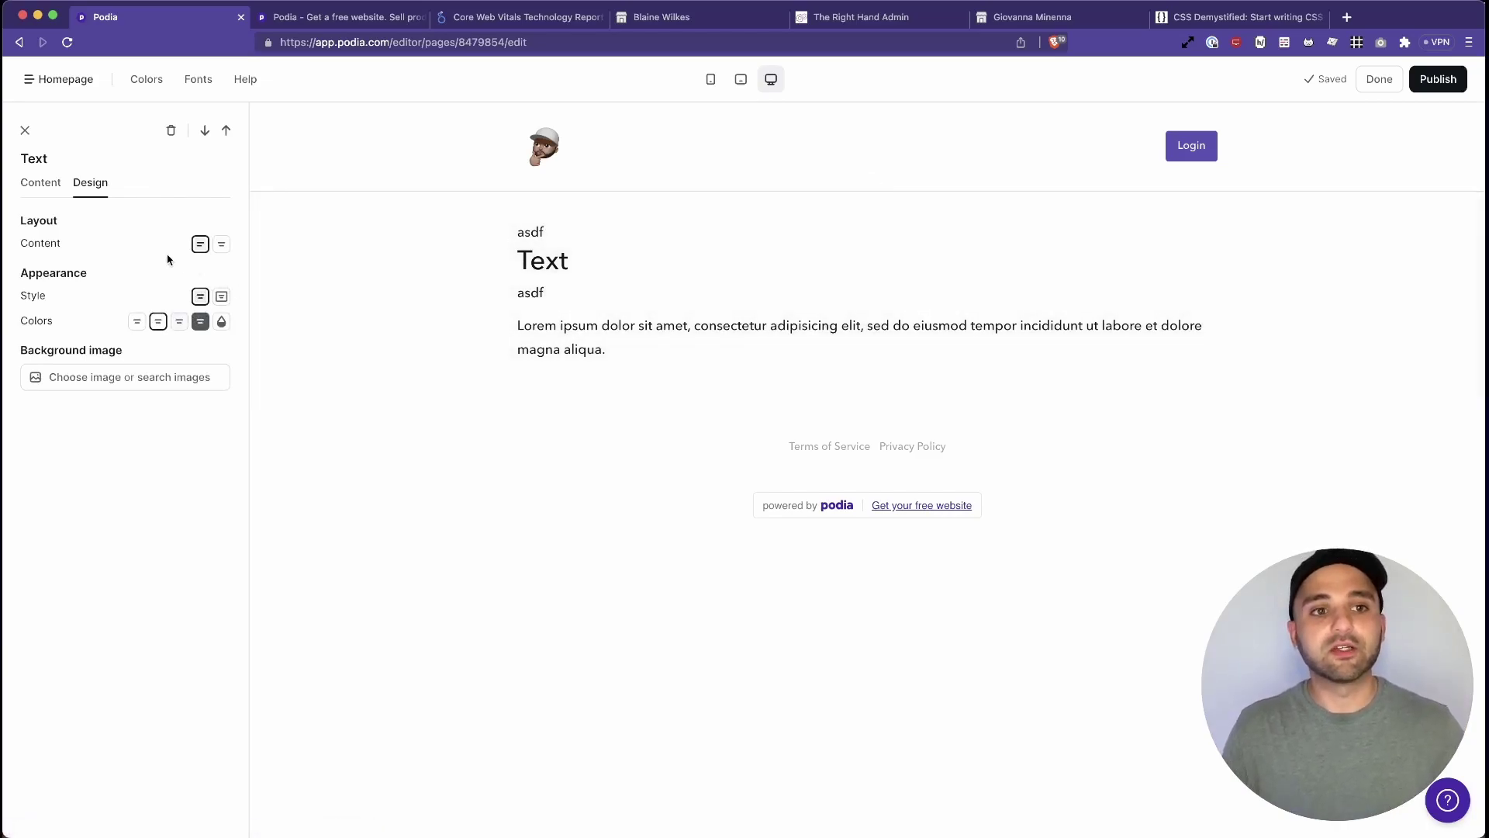
click(221, 245)
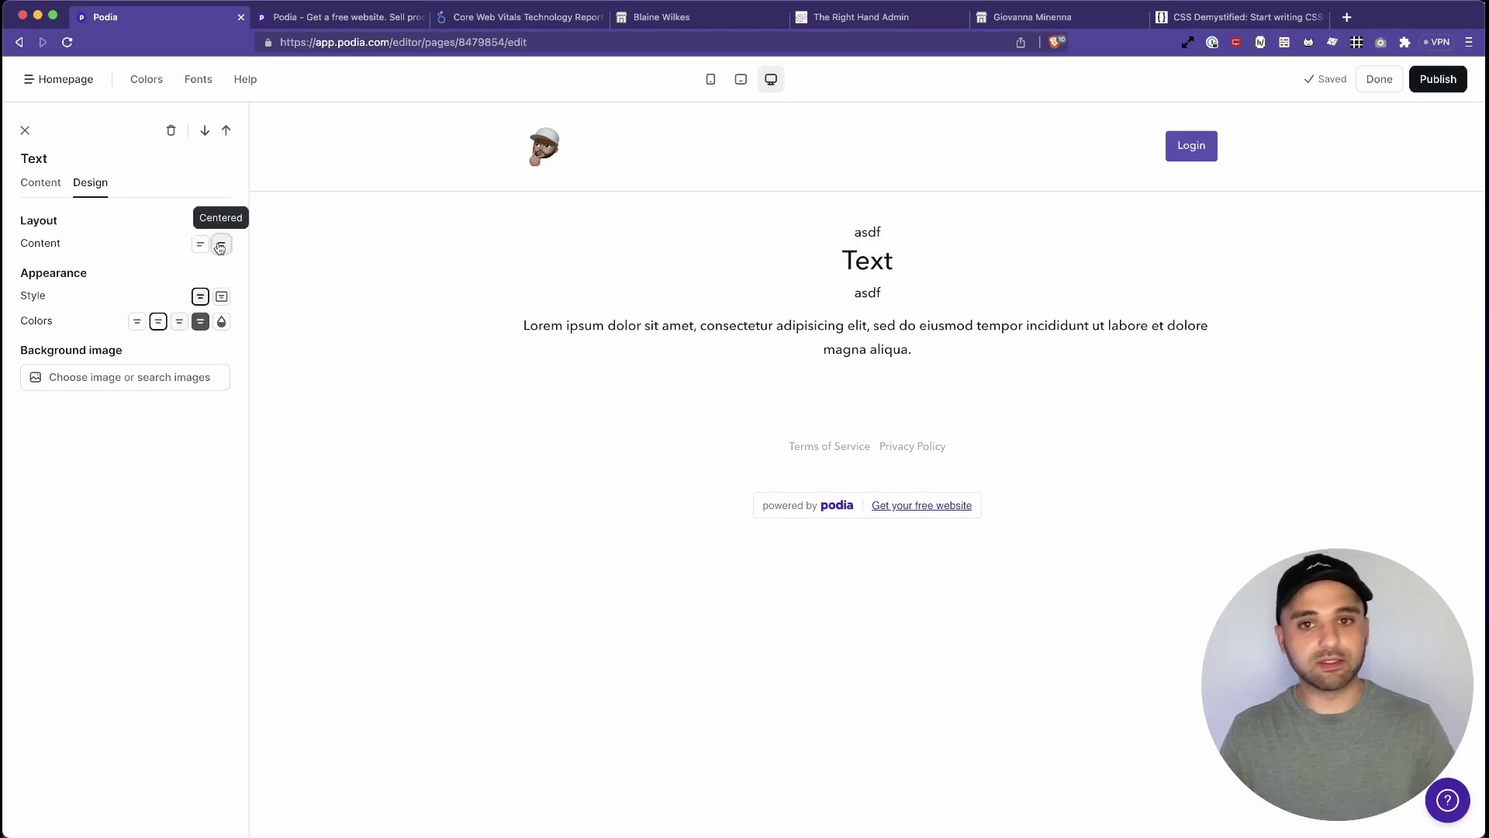
click(201, 245)
click(221, 297)
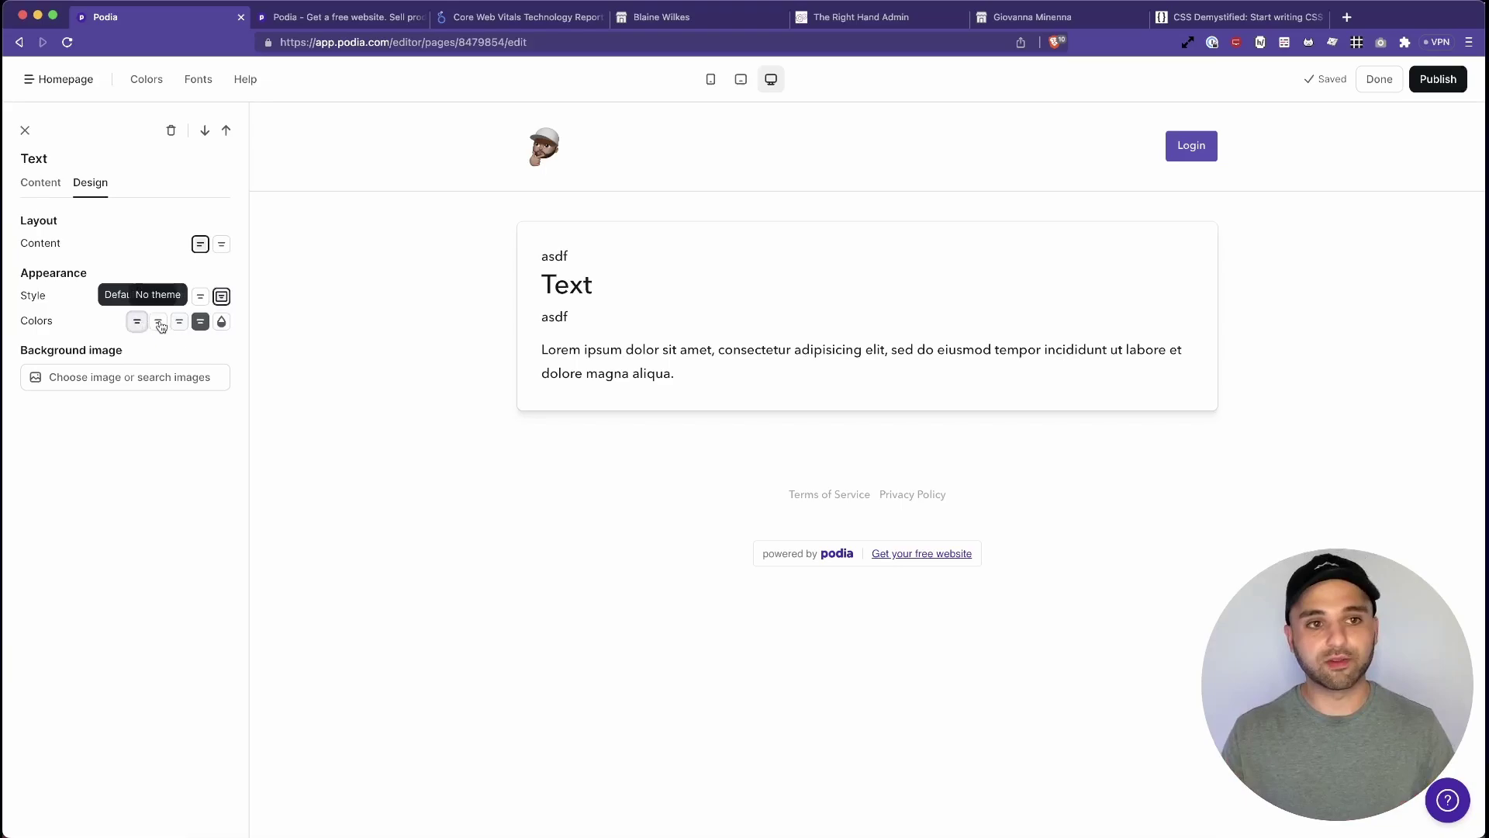
- Cycle the colour themes, leave the section plain with a custom theme, and view site colours
click(159, 324)
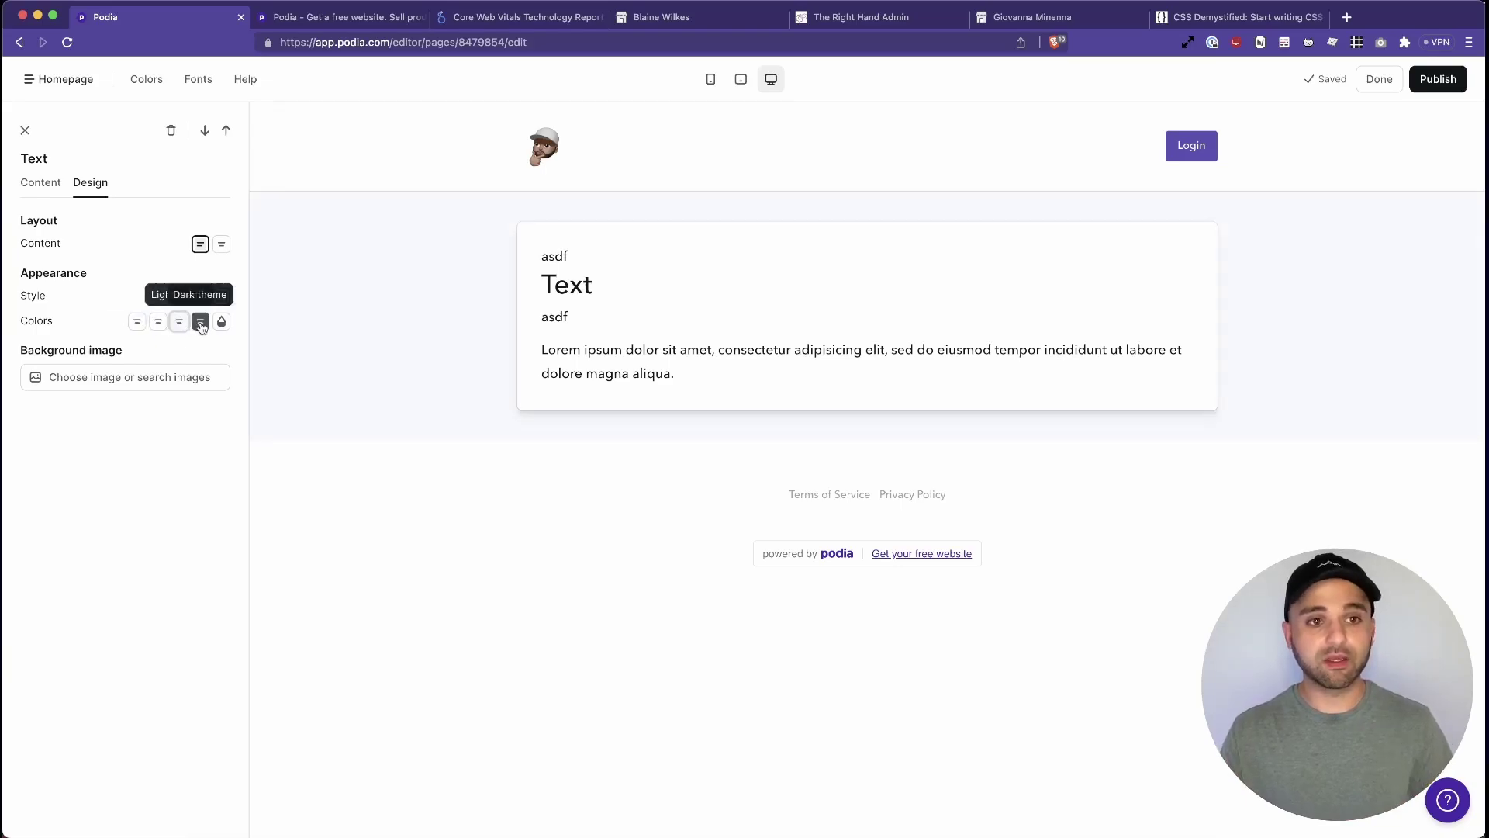
click(200, 322)
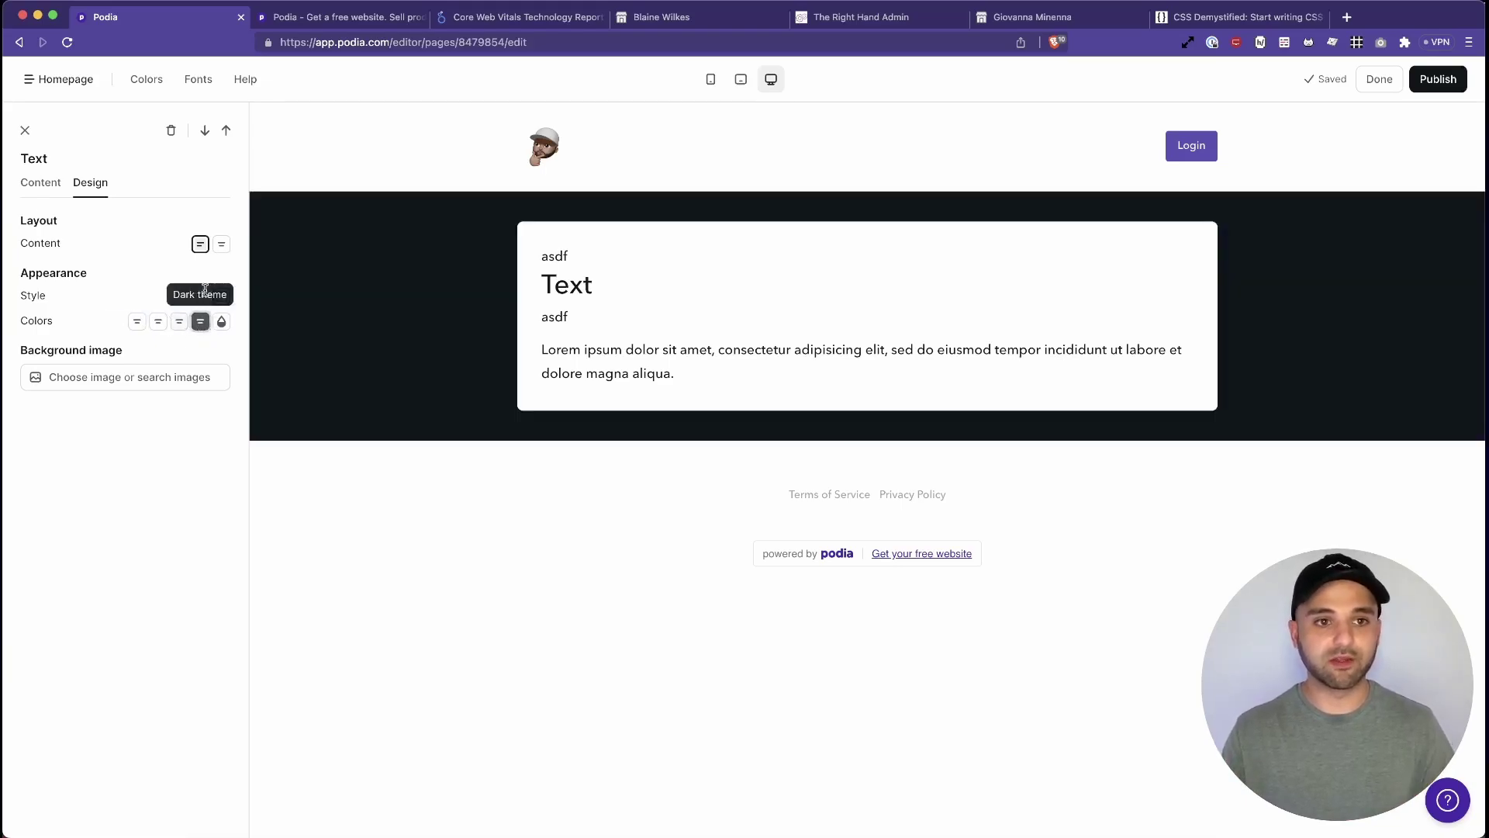
click(200, 295)
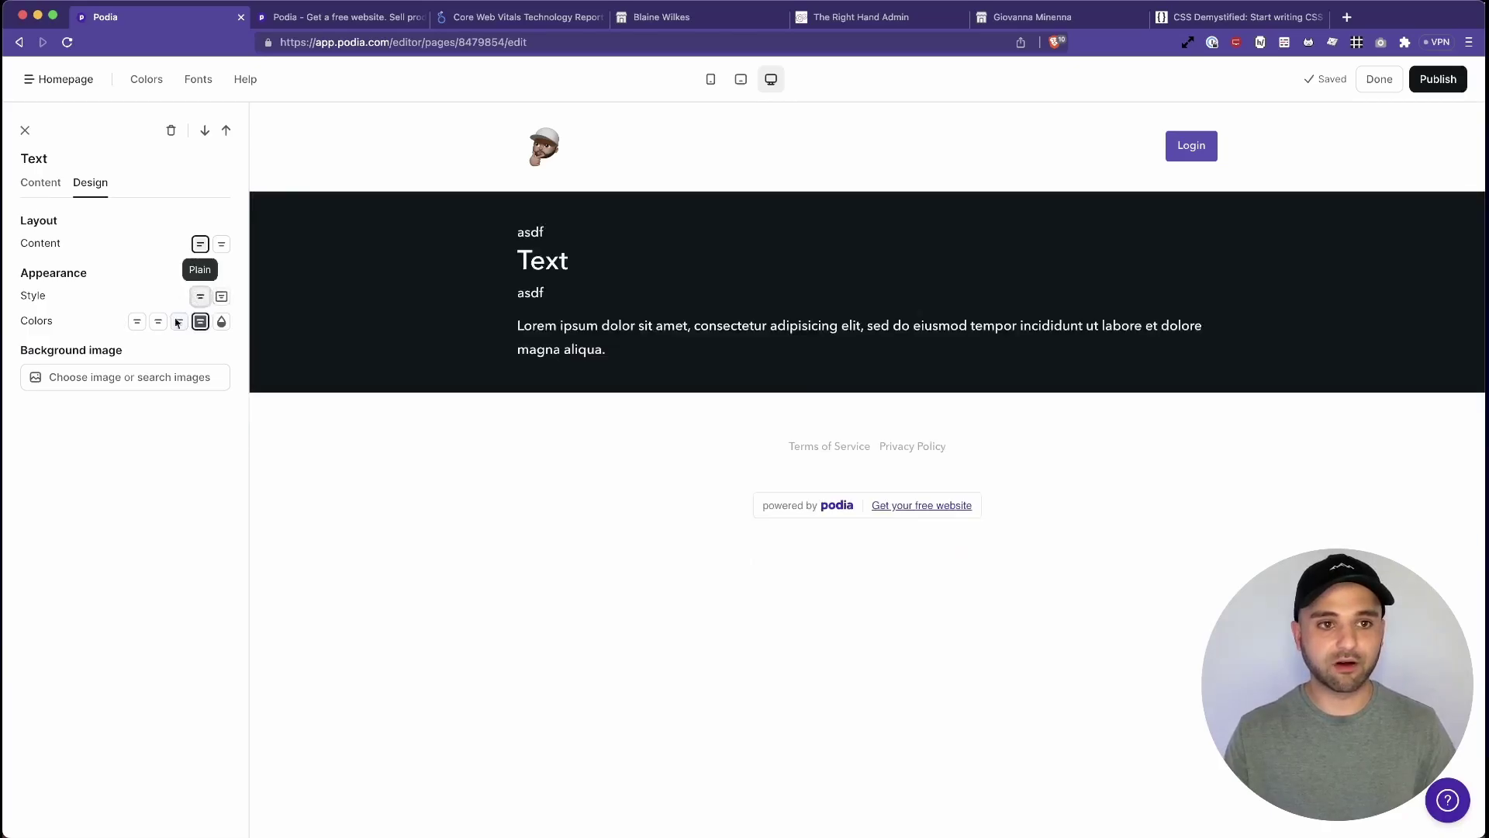
click(136, 324)
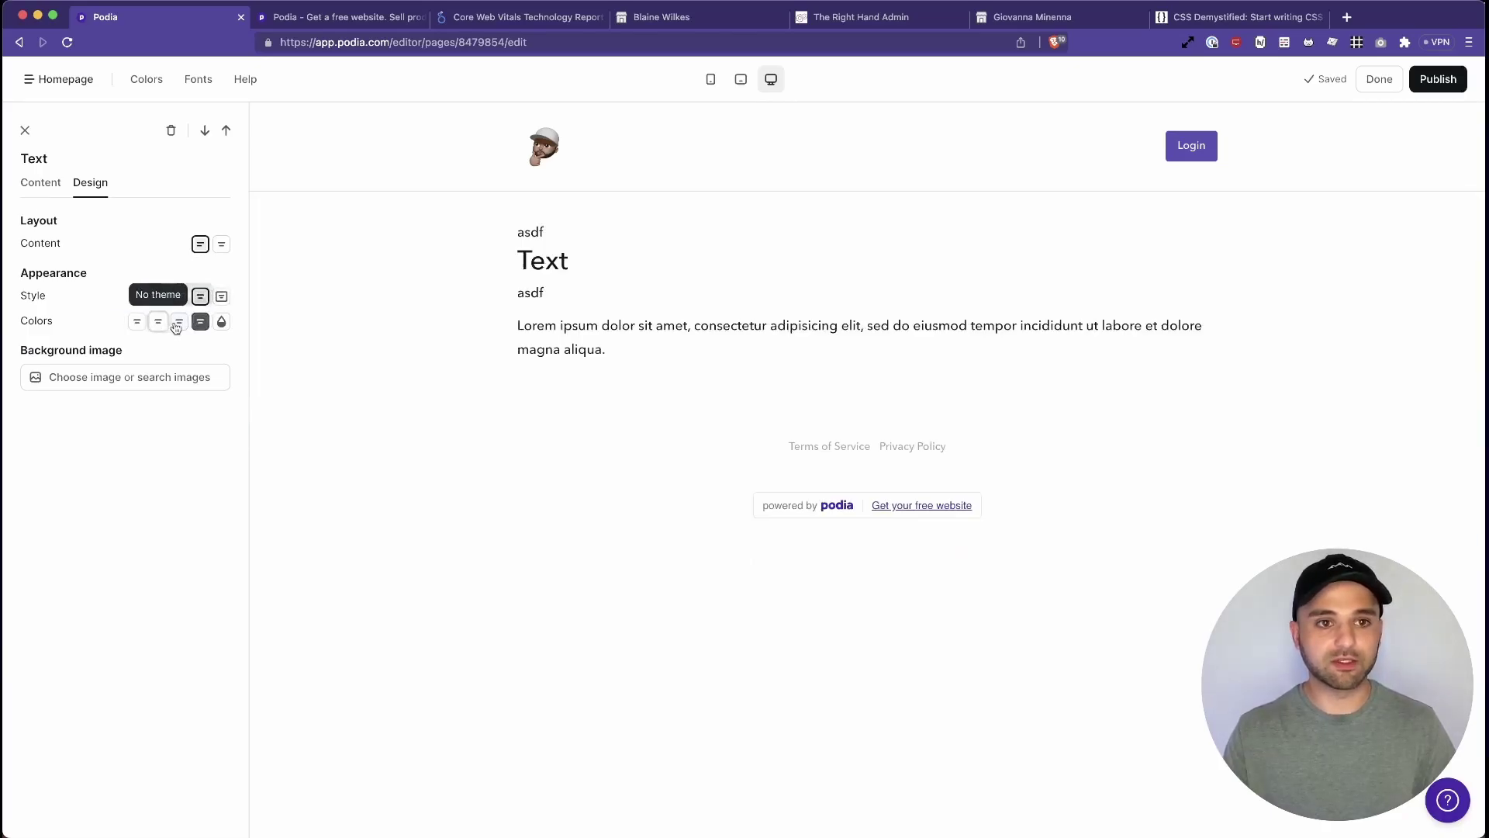
click(221, 321)
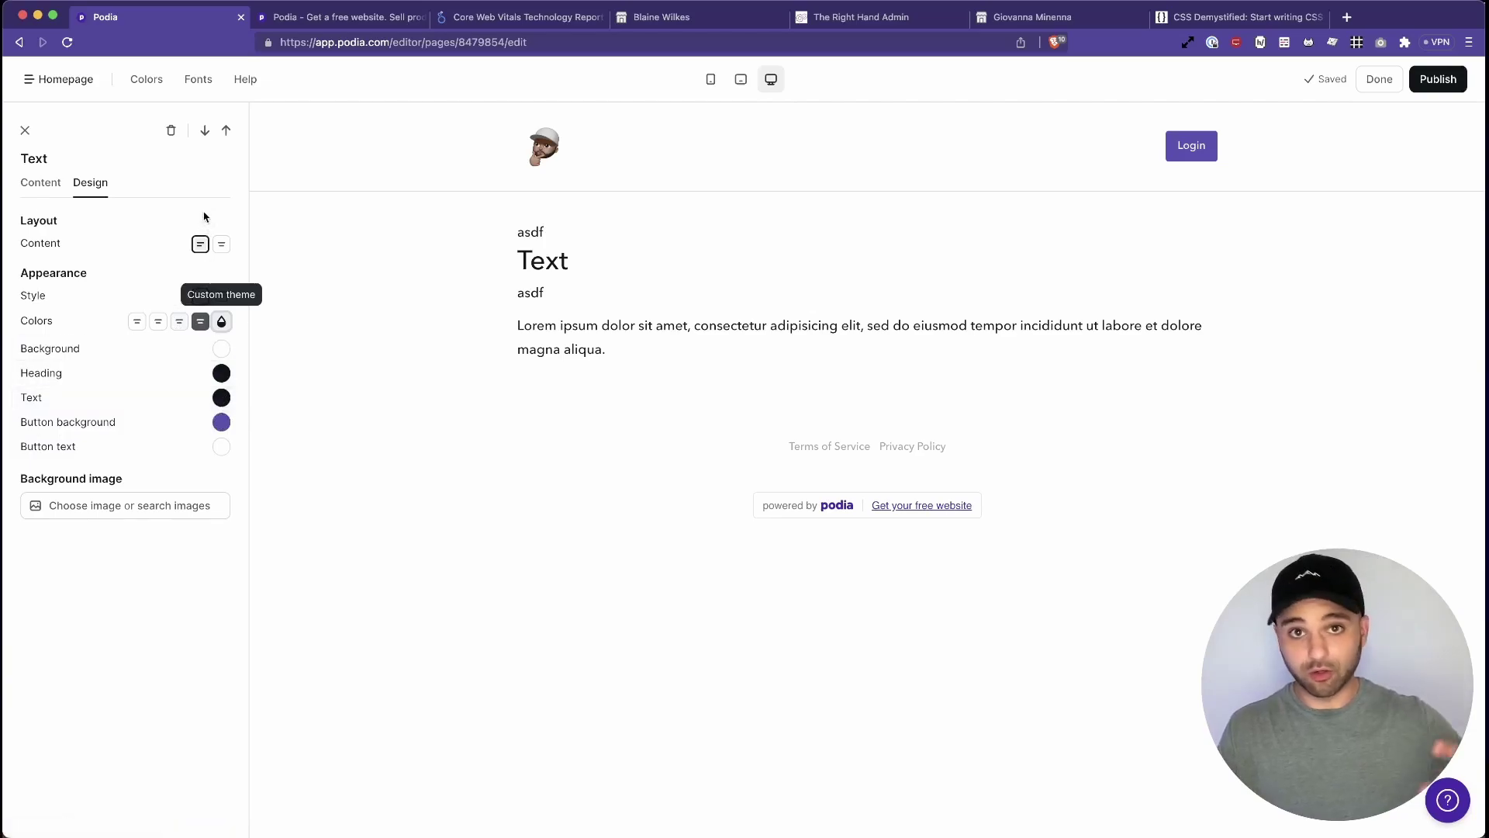
click(142, 81)
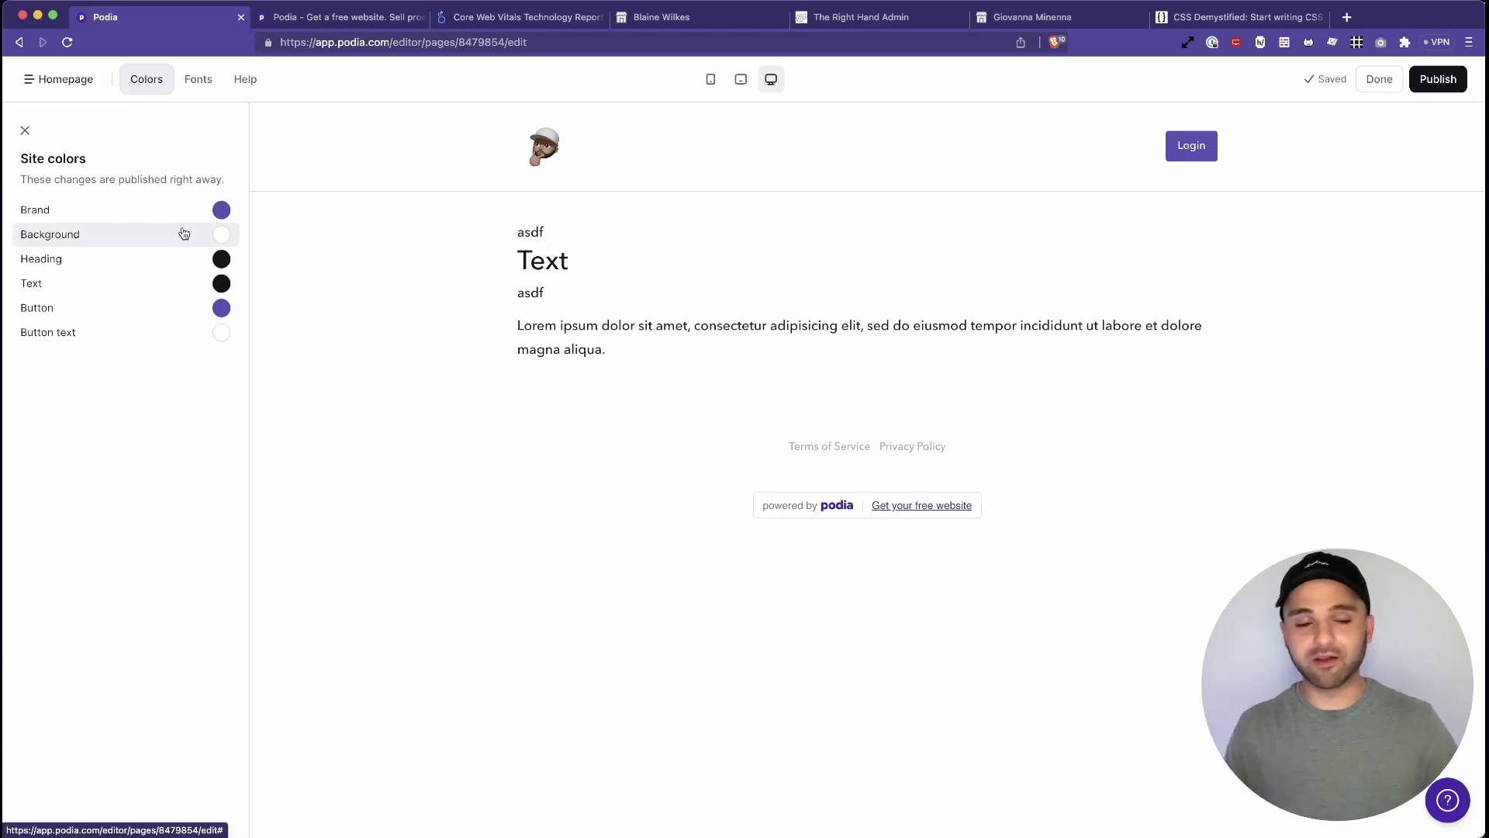
- Review the site's heading font styles, then select the Text section
click(189, 78)
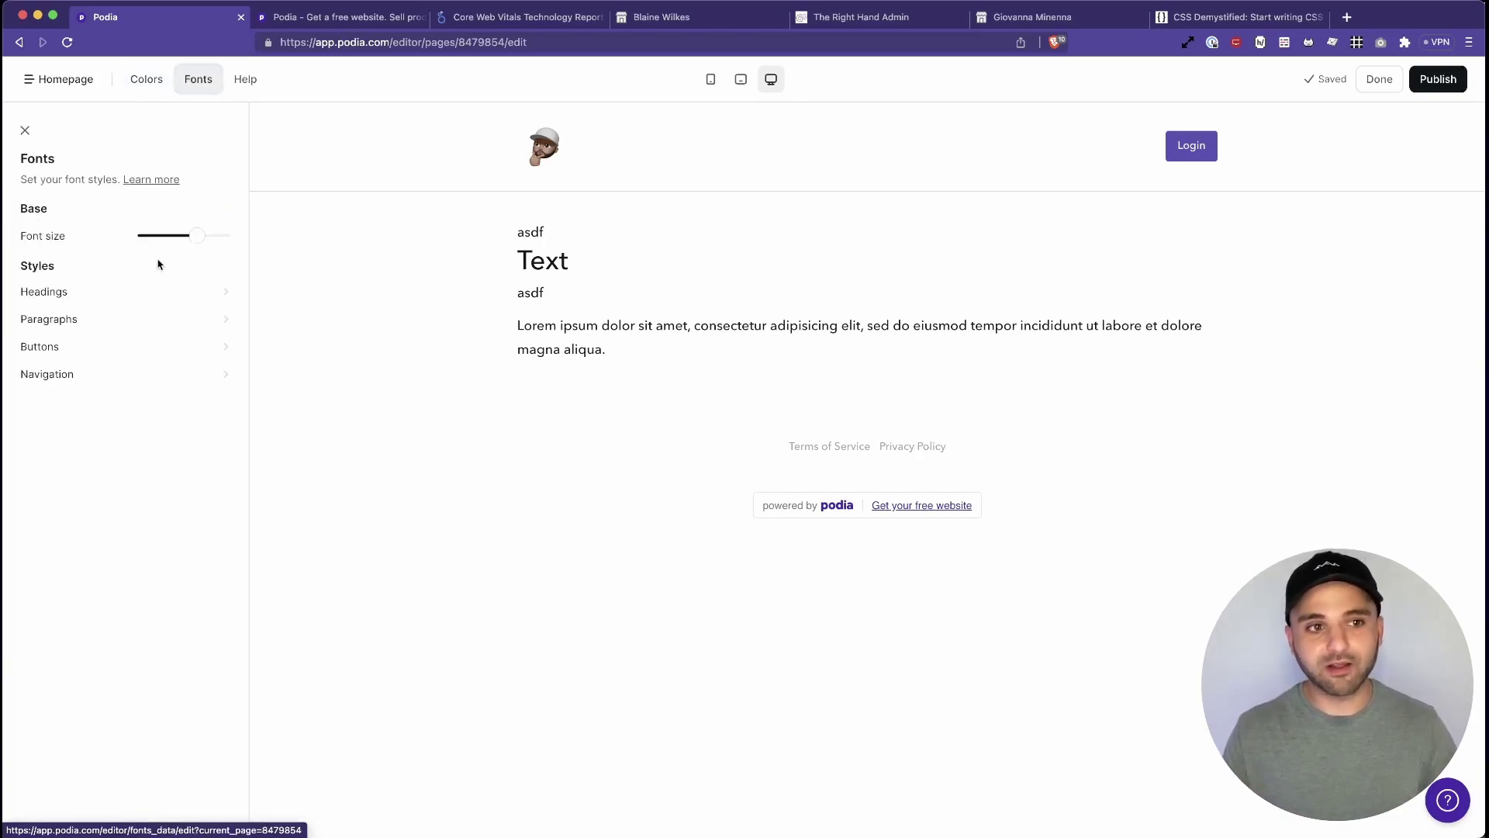
click(138, 302)
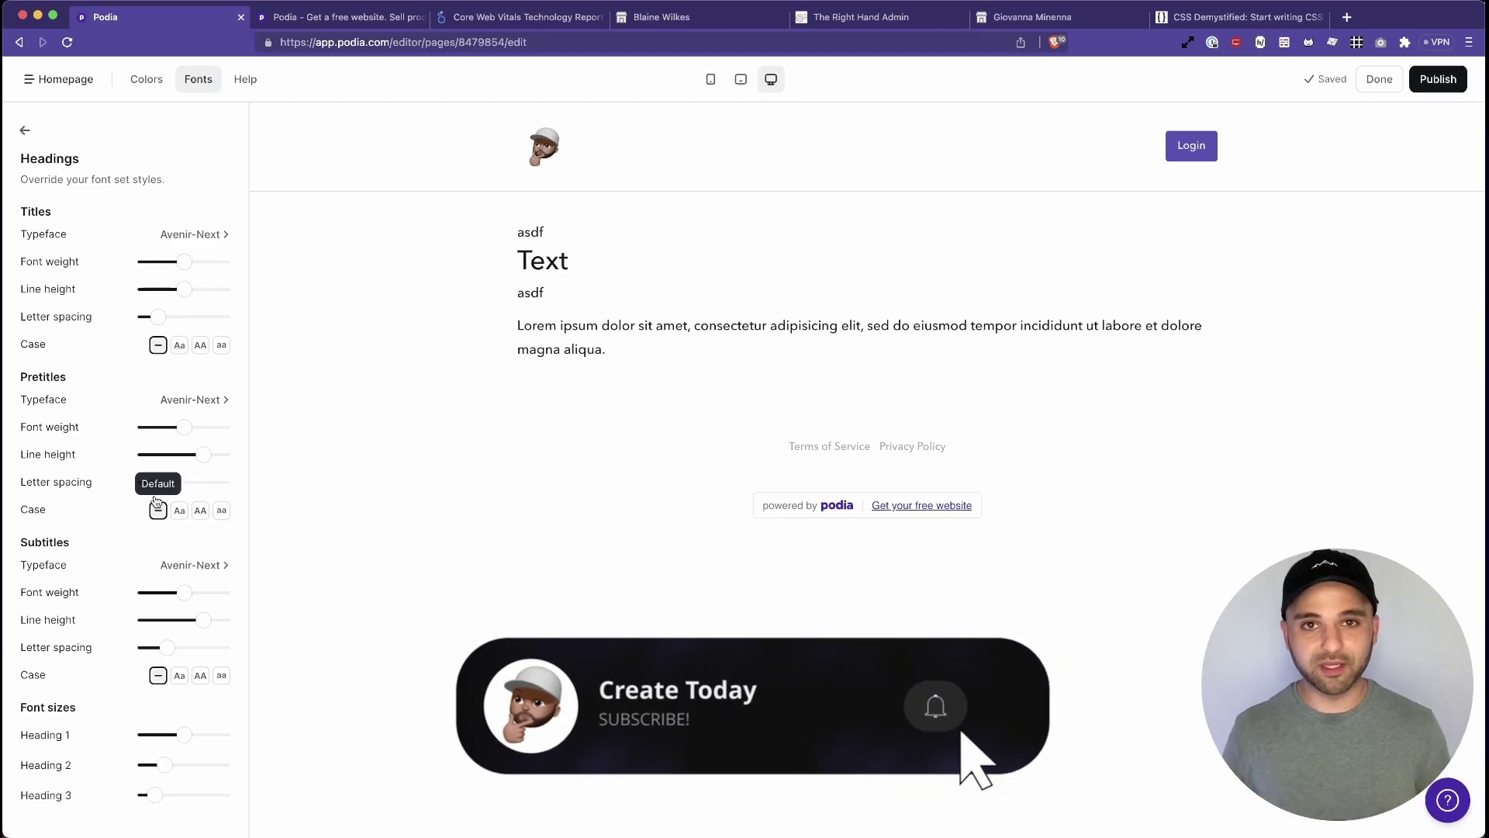
click(497, 339)
- Insert a Testimonials section below the Text section and close the section editor
click(867, 393)
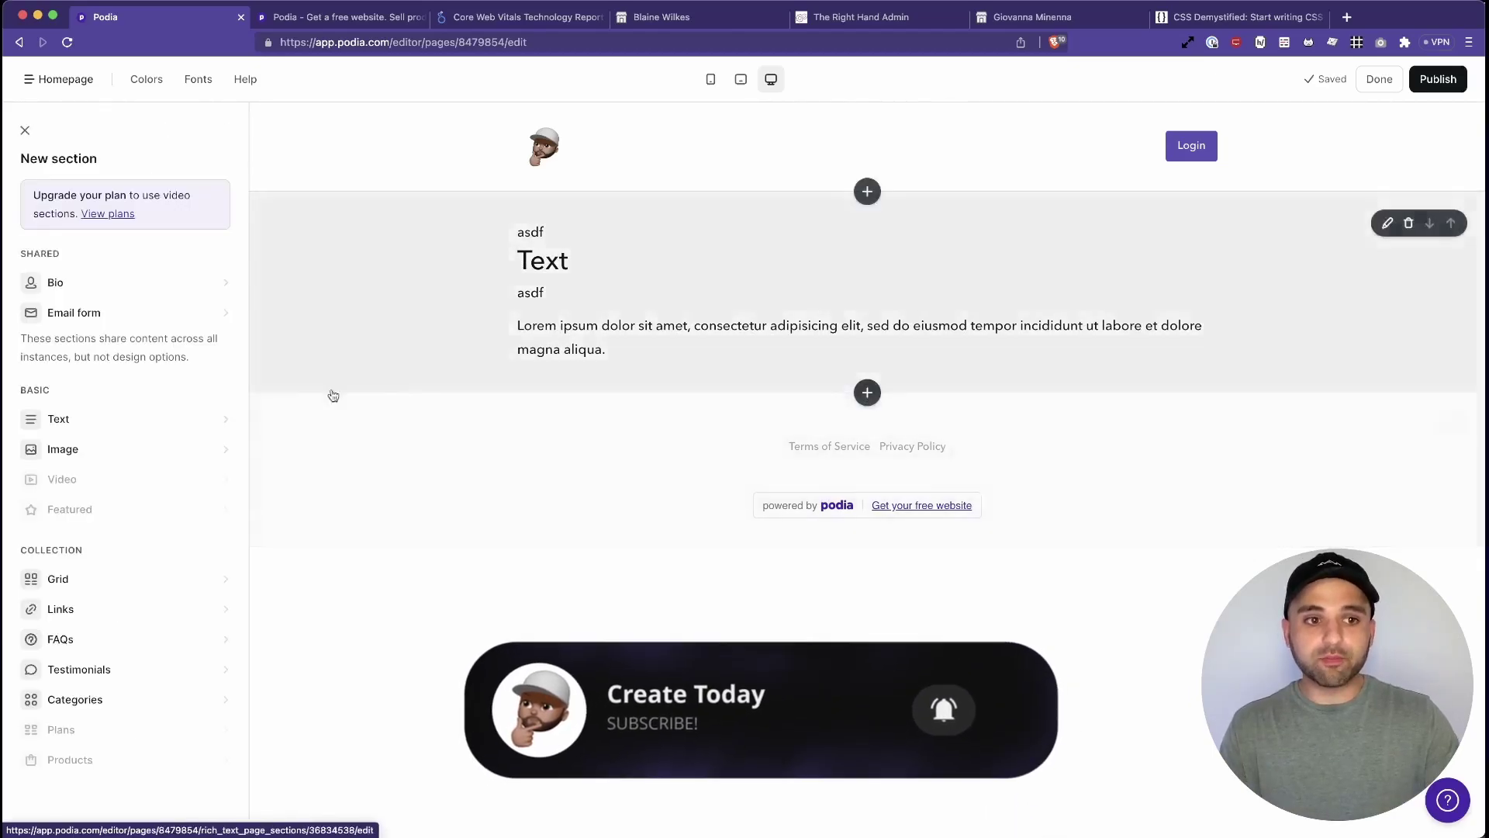
click(82, 674)
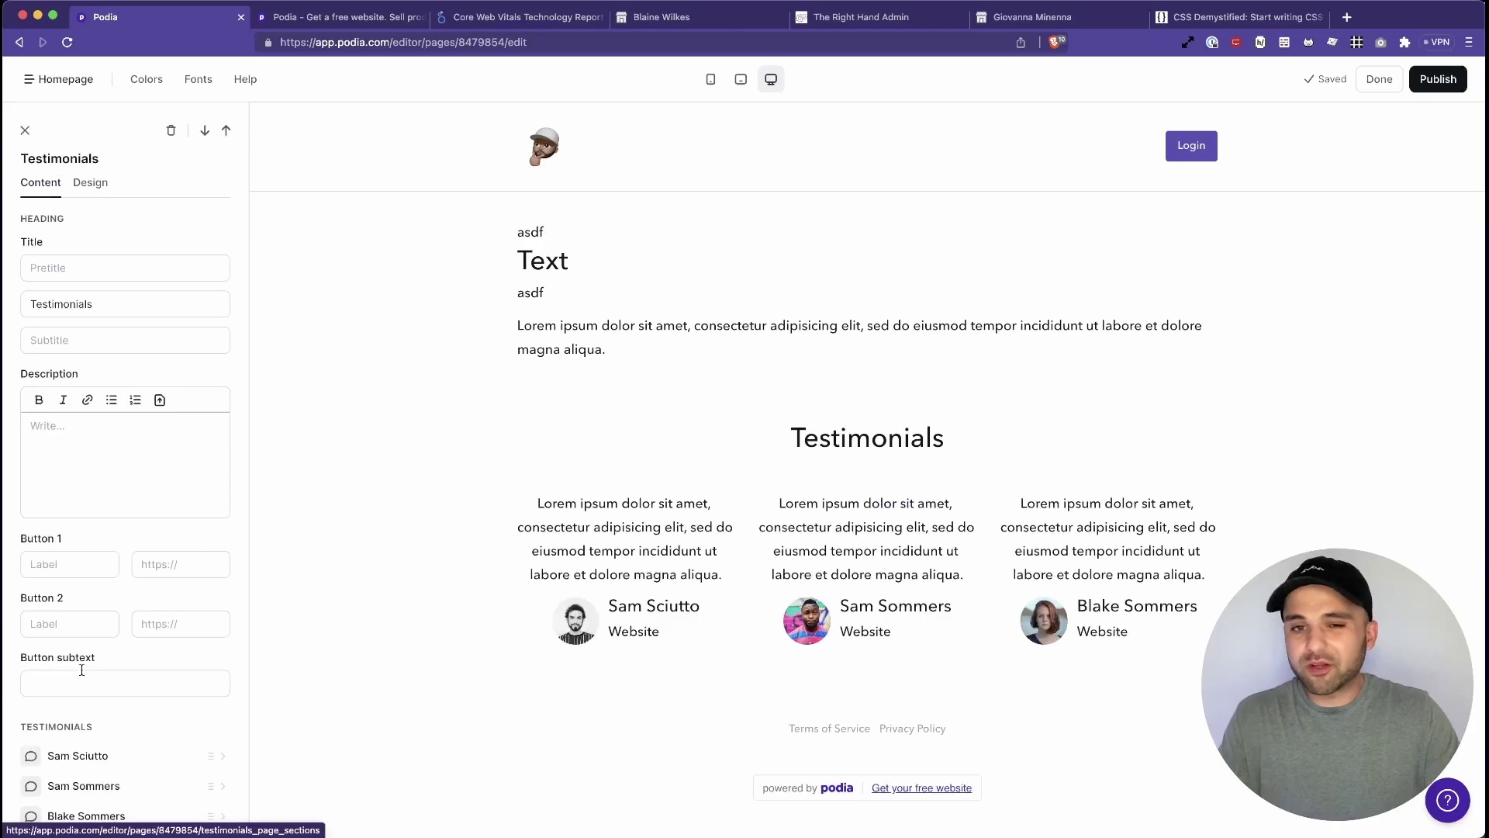
click(482, 528)
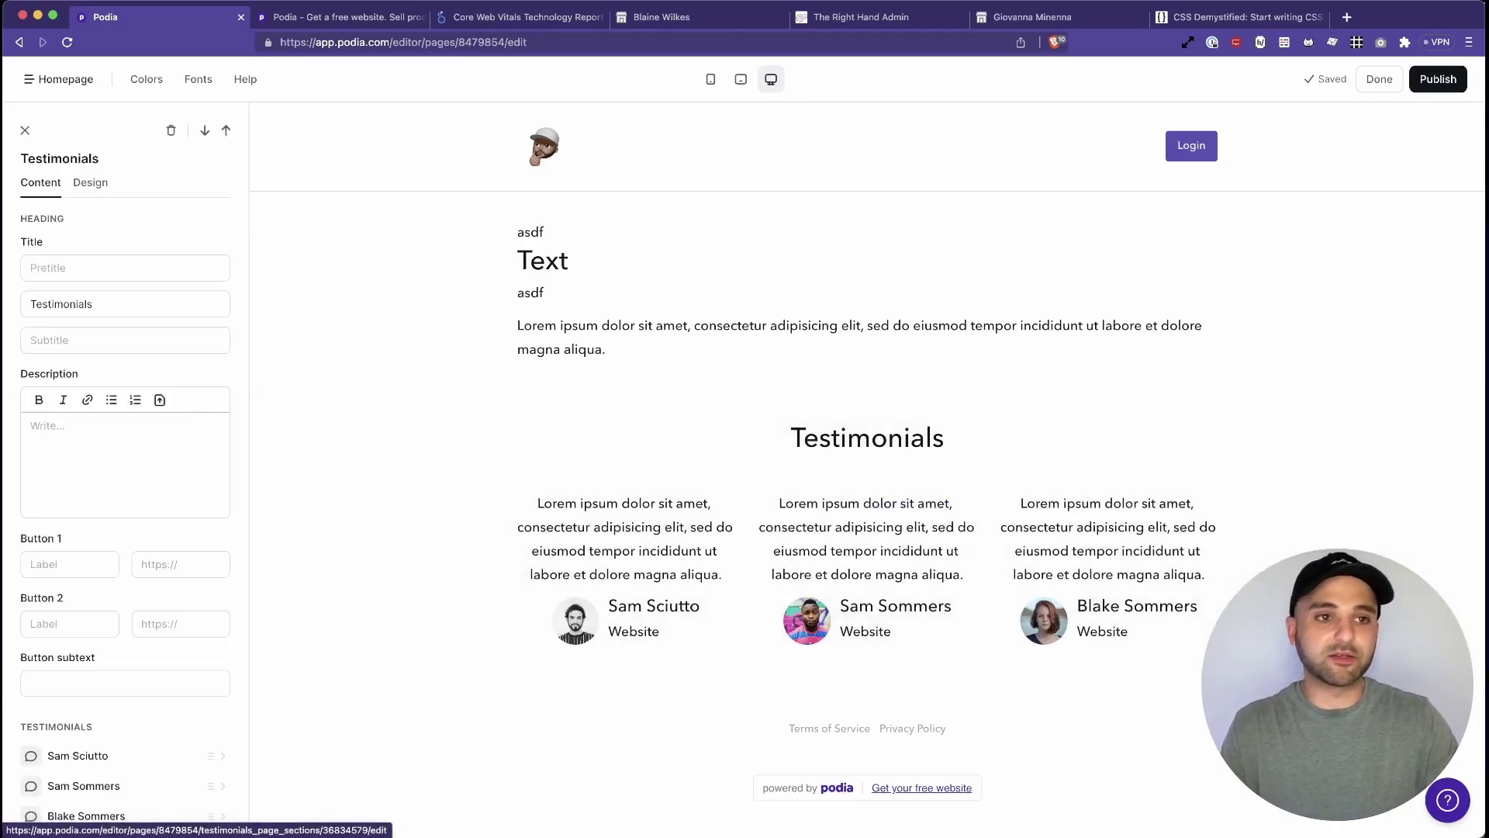
click(25, 129)
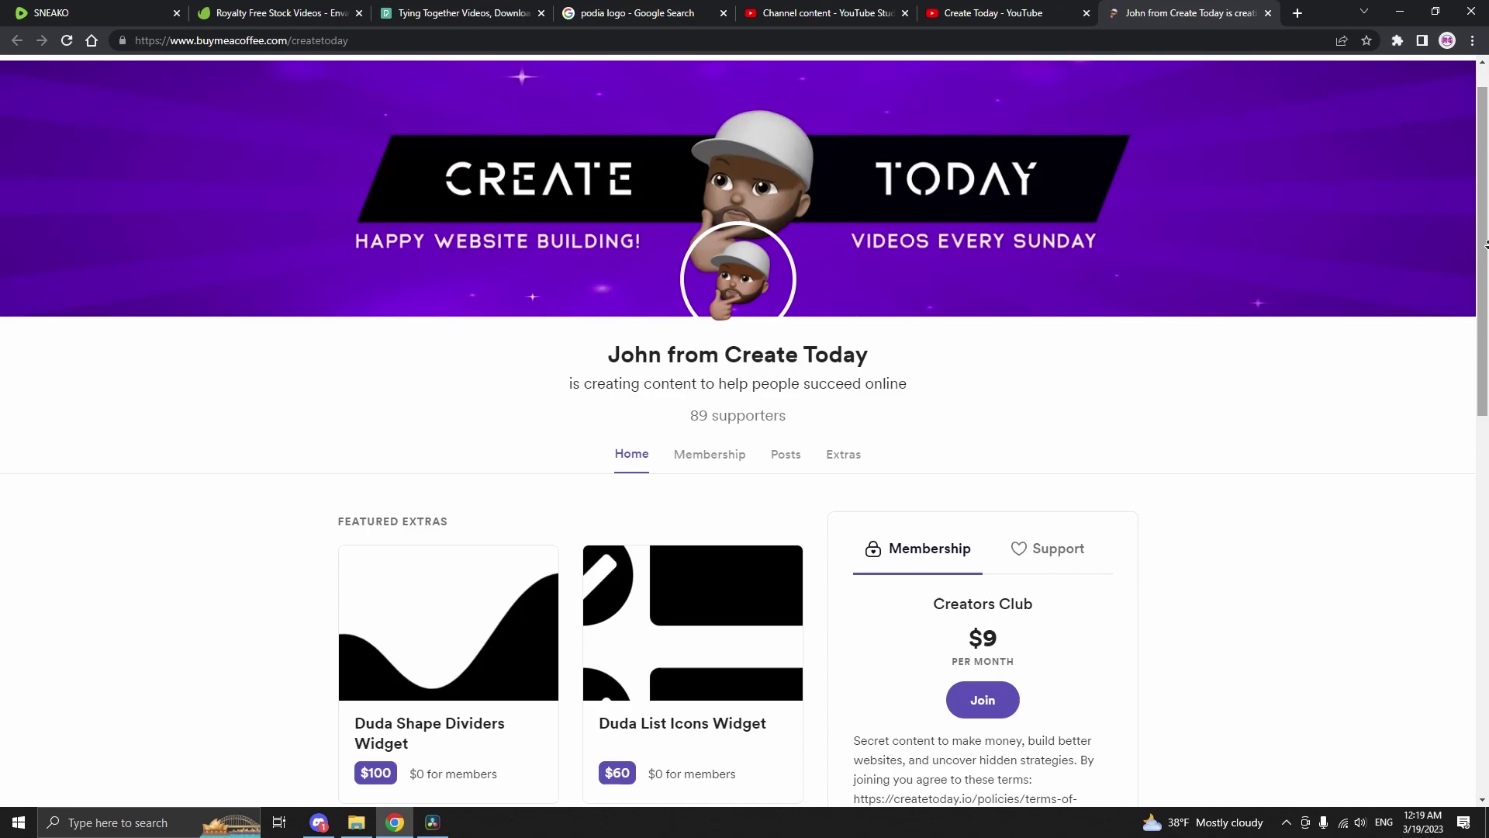
scroll(1487, 245, down, 4)
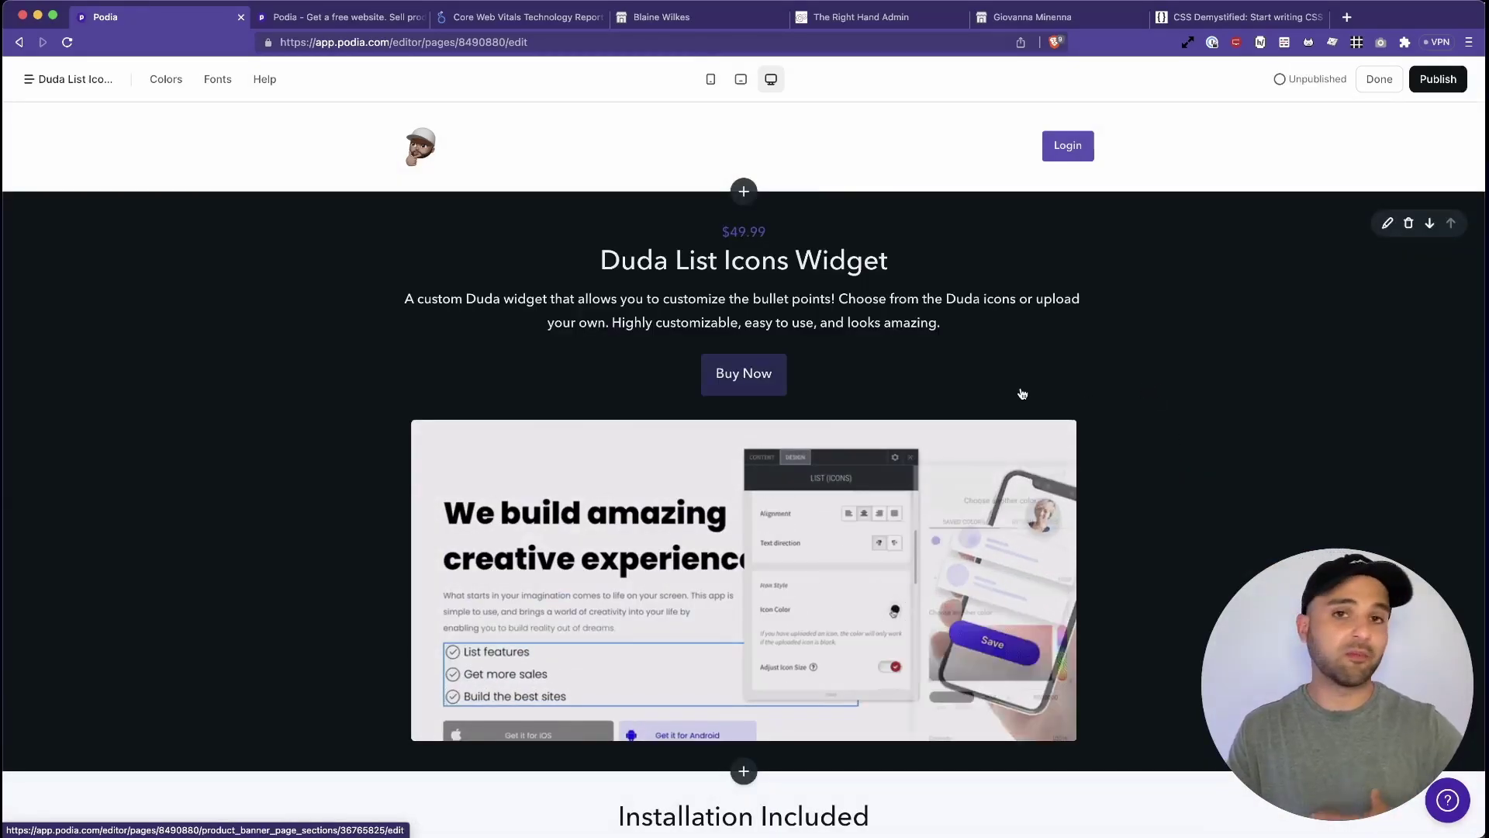
- Uncheck Included items in the Duda List Icons Widget product banner's details
scroll(1125, 436, down, 2)
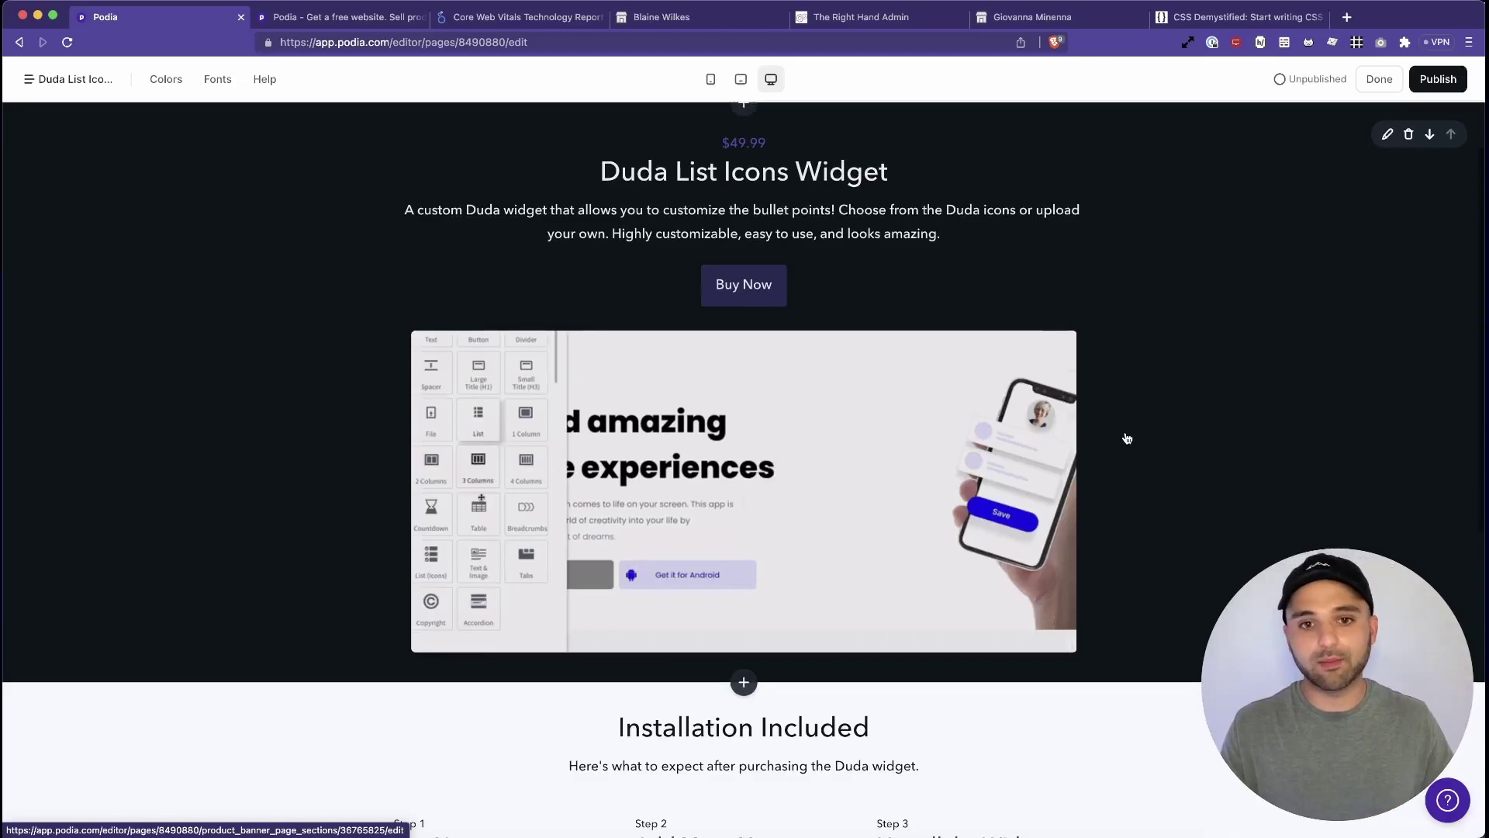
scroll(1127, 439, up, 1)
scroll(1127, 439, up, 1)
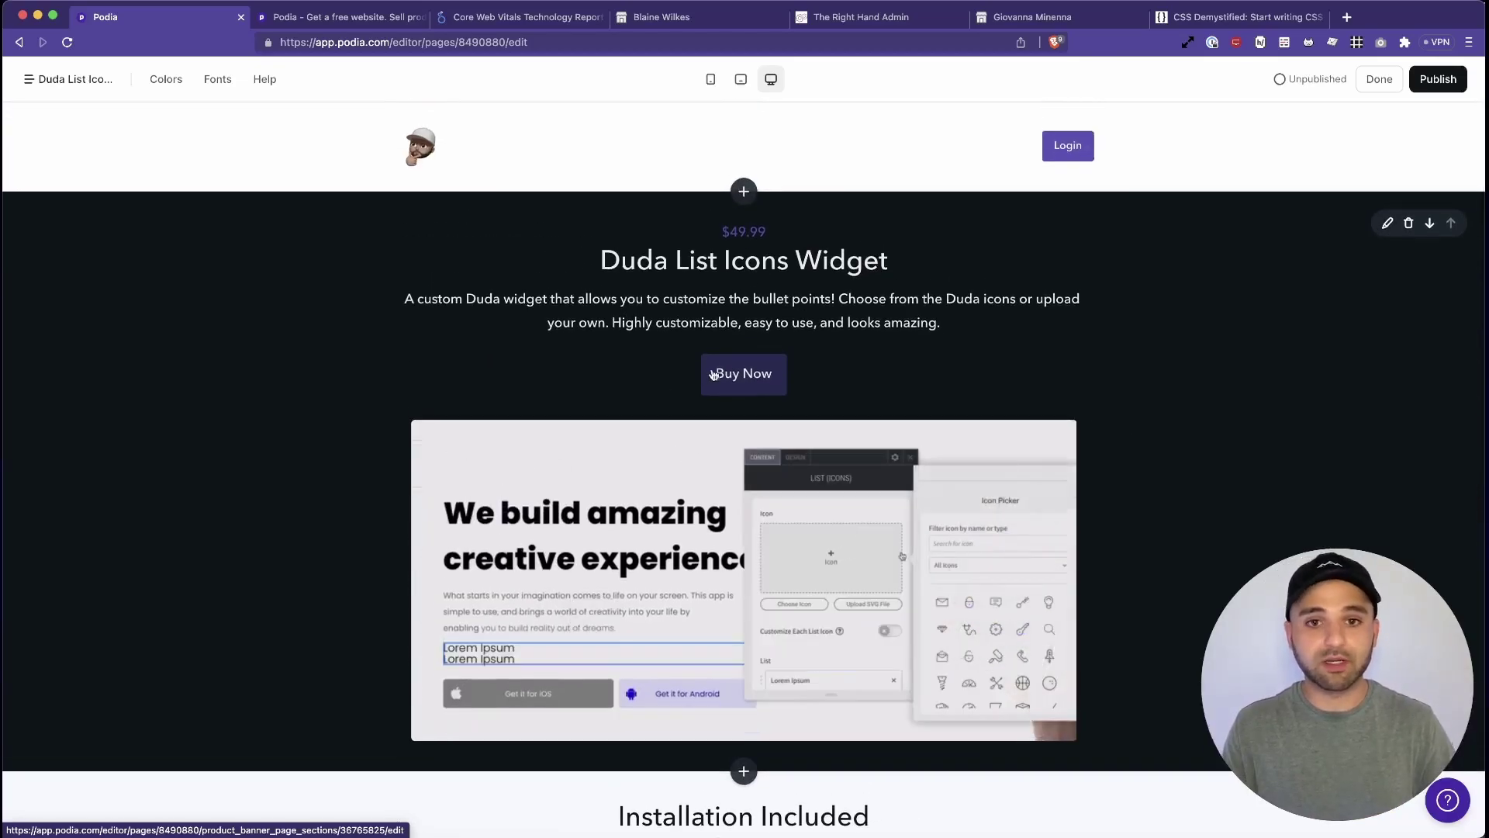
click(889, 370)
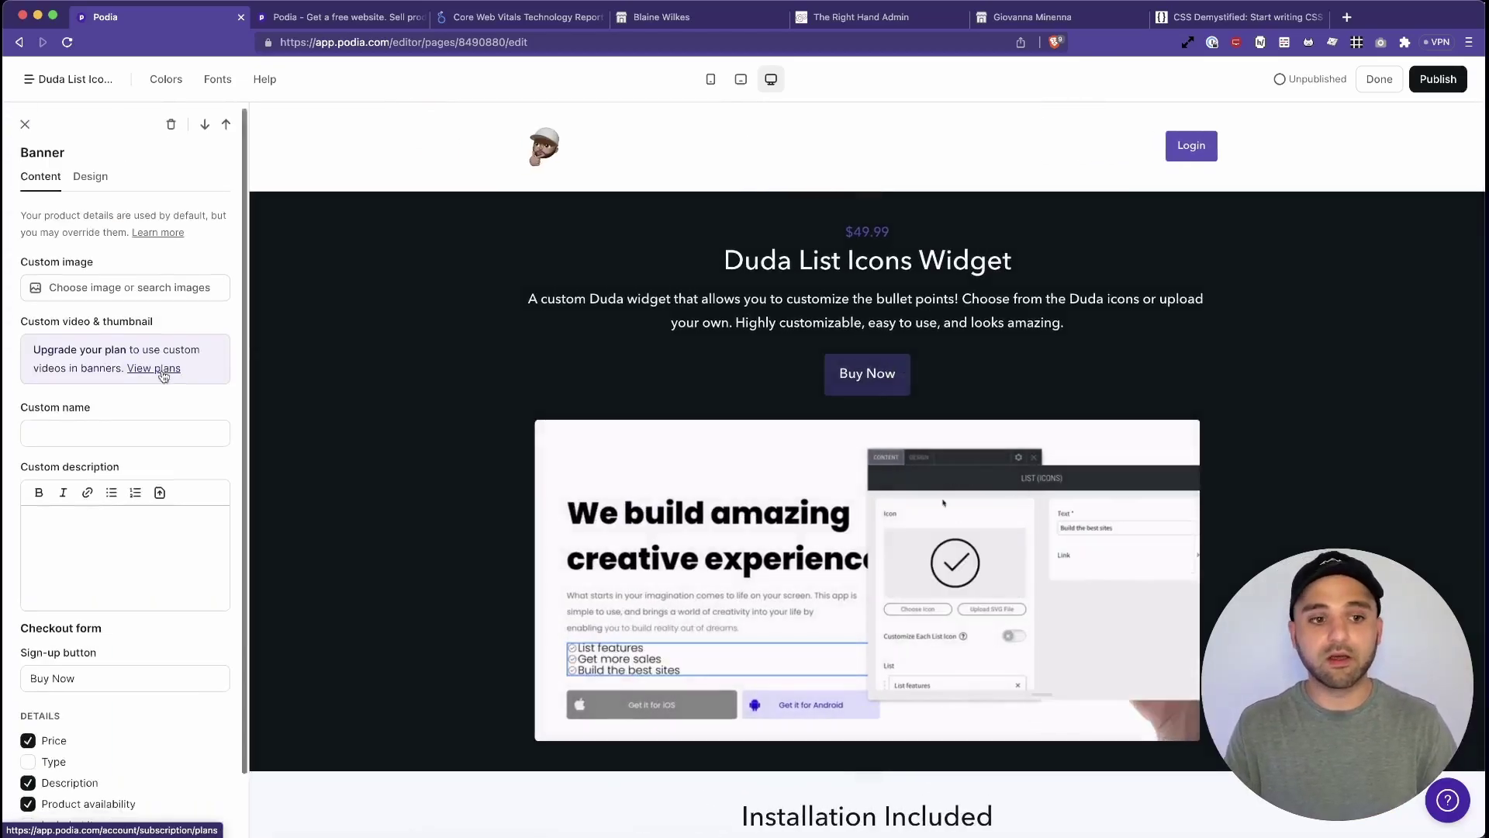
scroll(155, 387, down, 2)
click(87, 757)
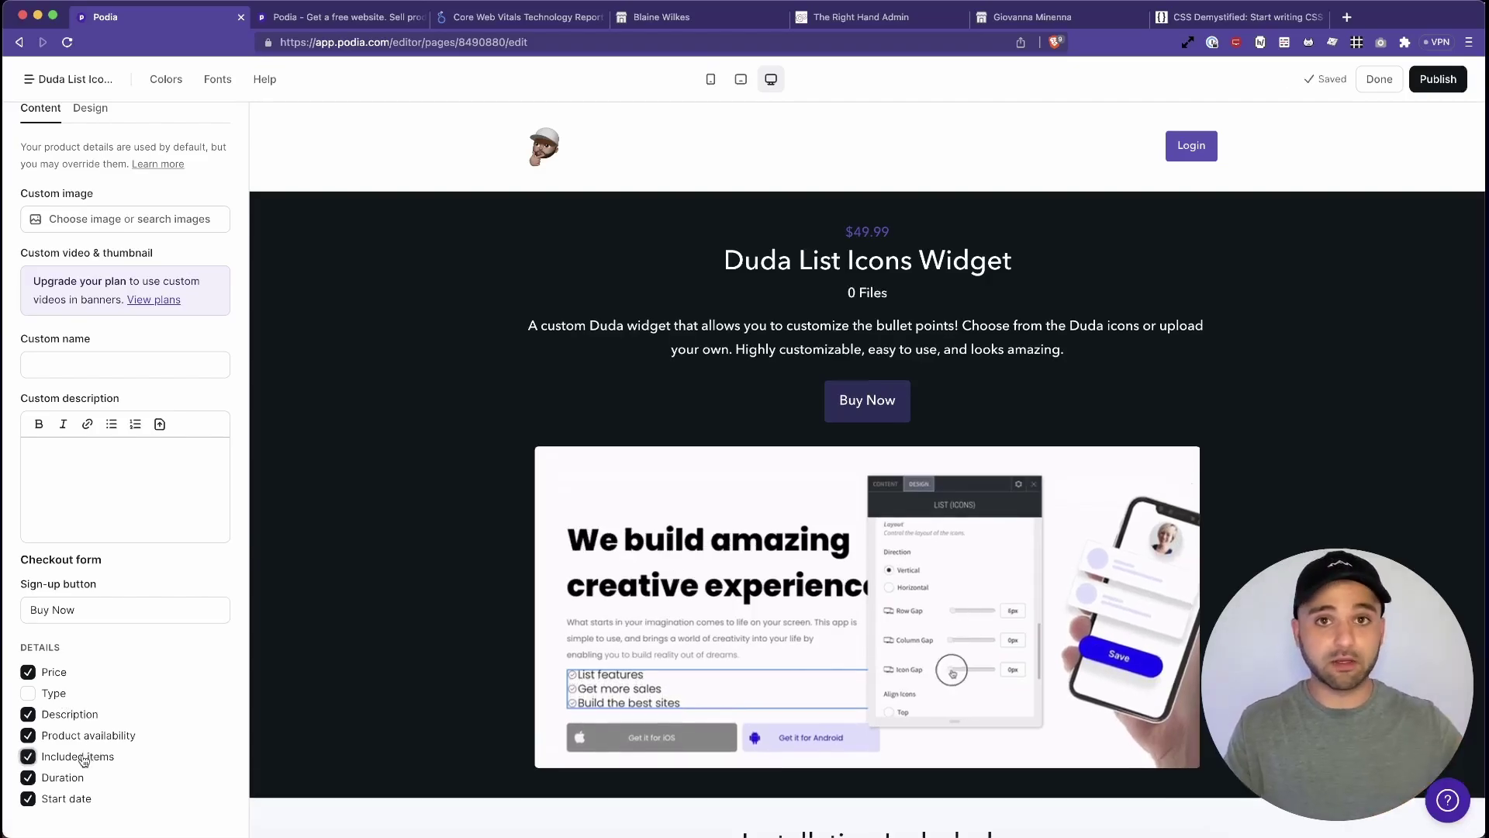
click(84, 758)
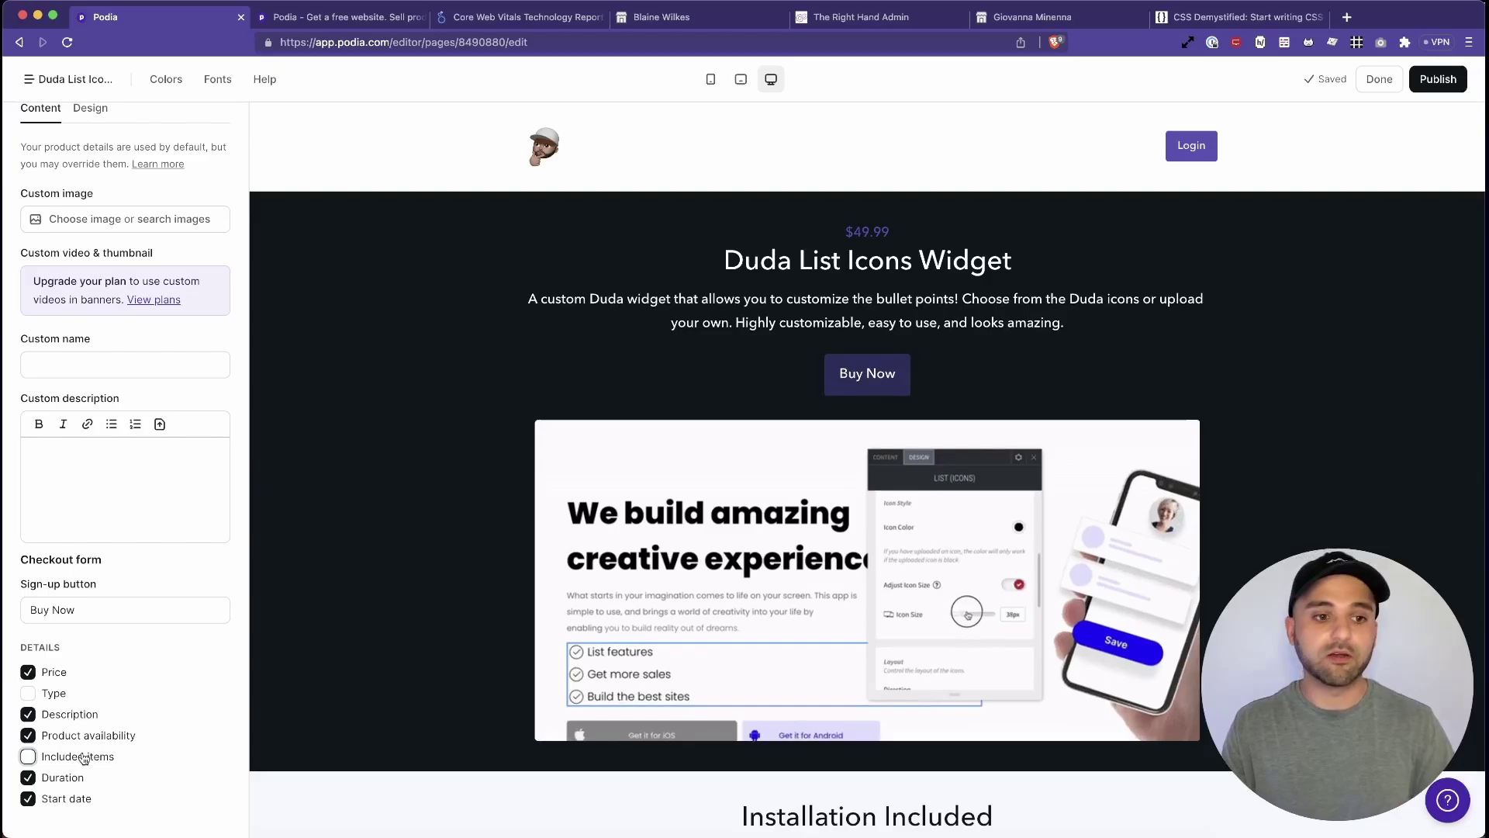
- Look over the banner section's settings, then switch to the CSS Demystified site
click(393, 401)
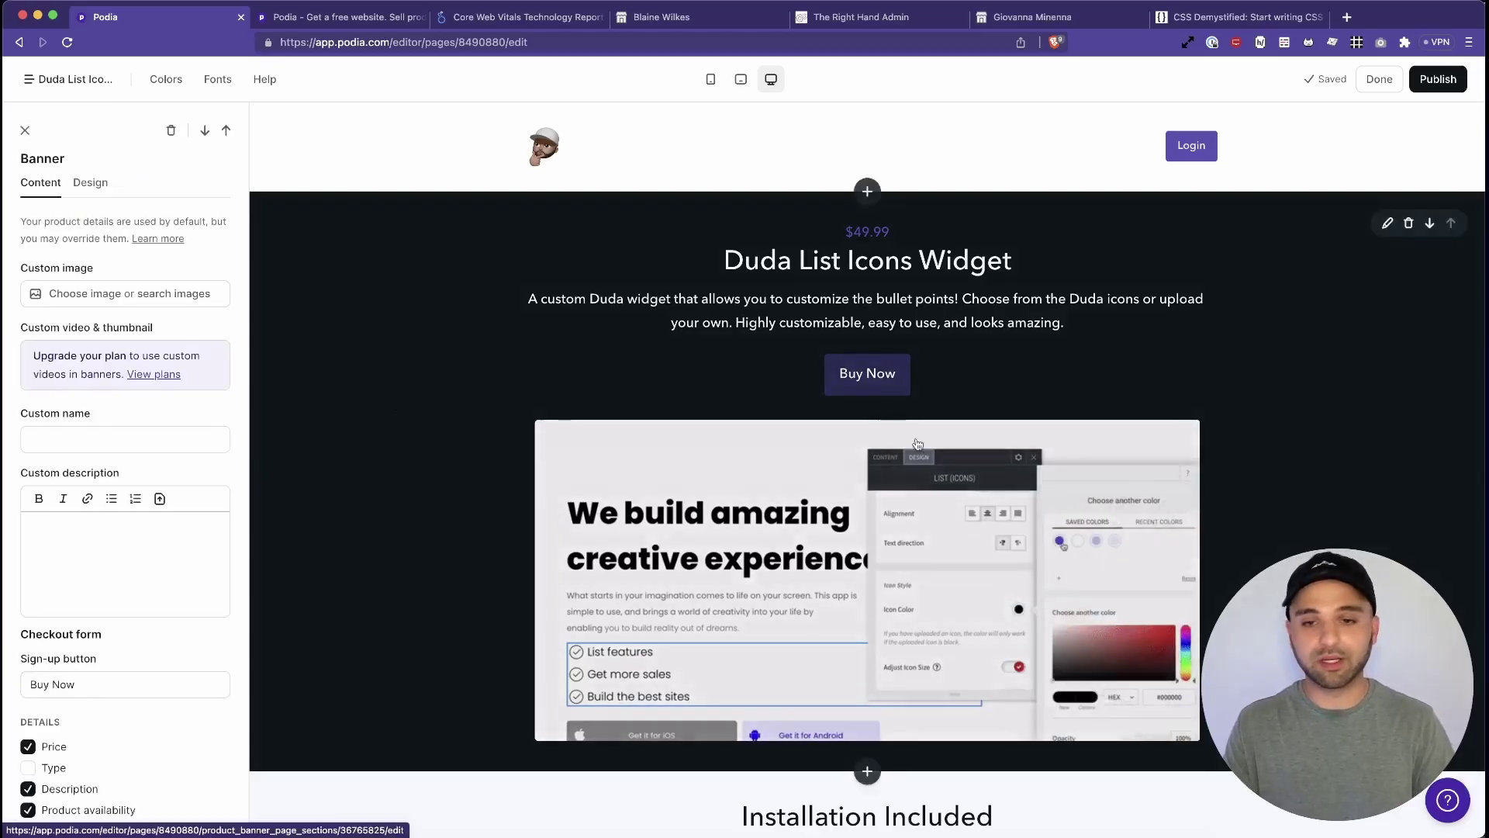
scroll(867, 388, down, 8)
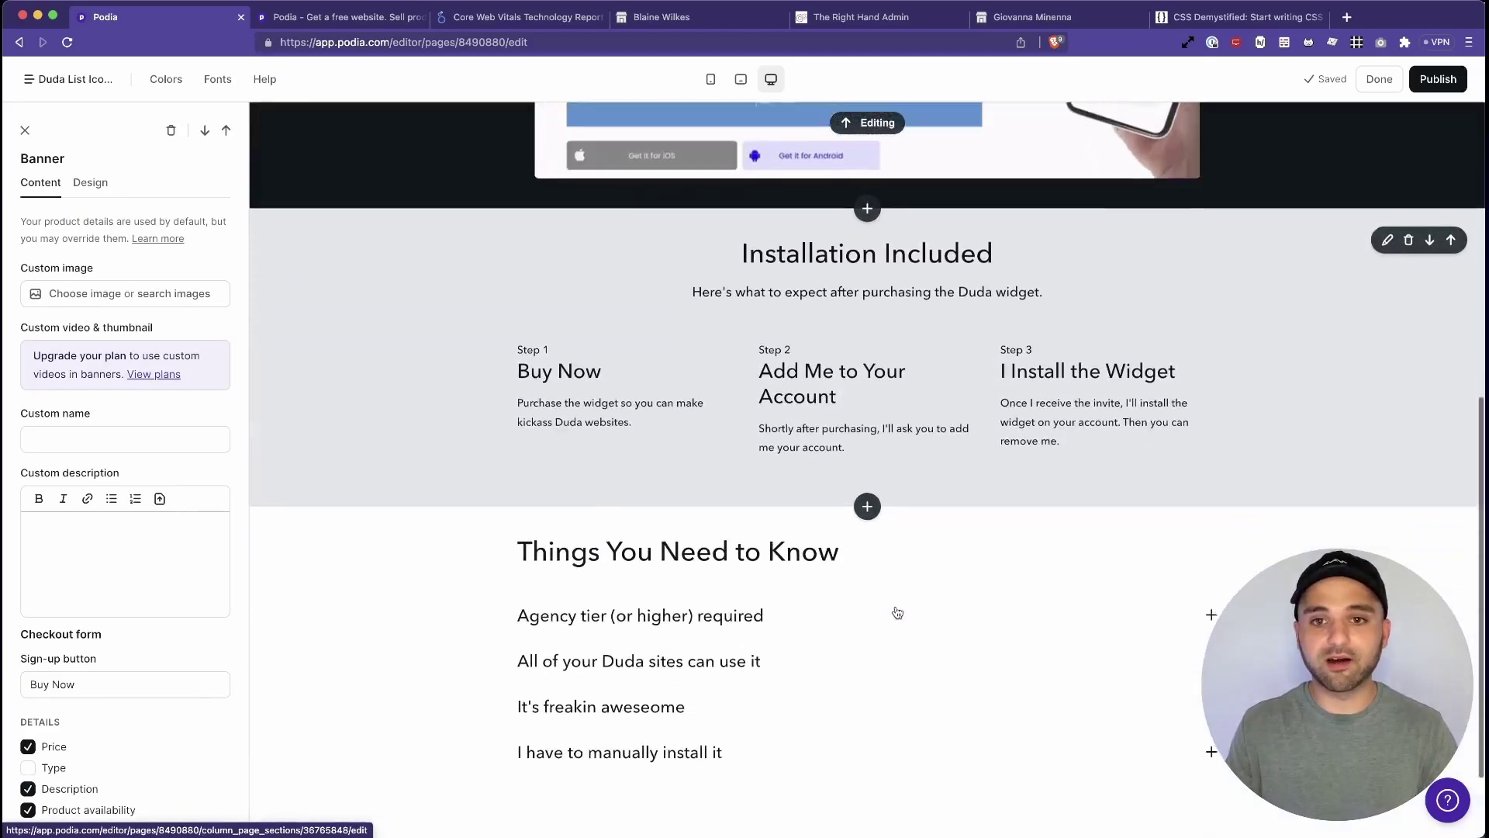
scroll(750, 454, down, 2)
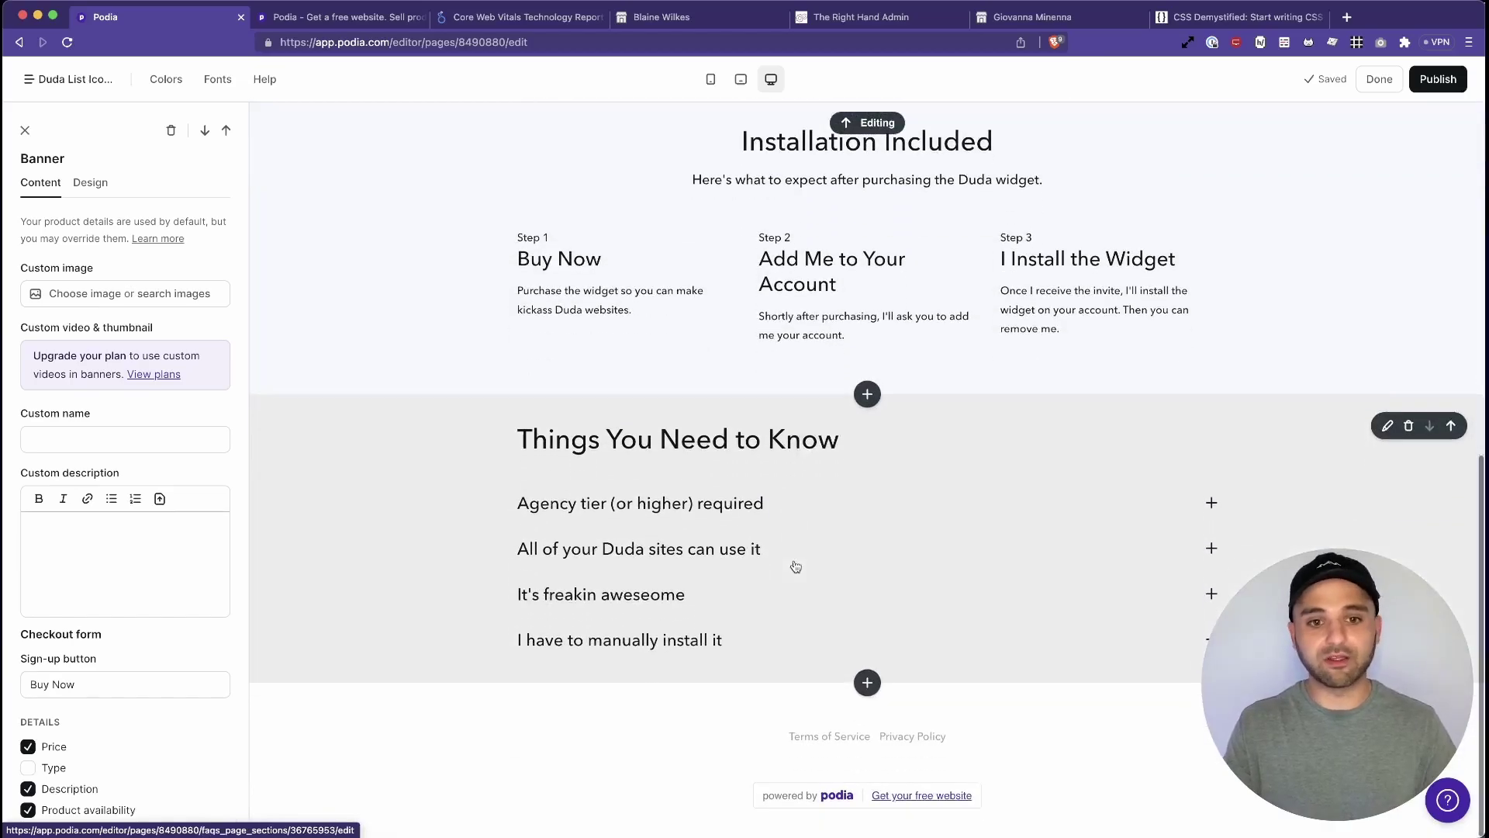
scroll(795, 565, up, 9)
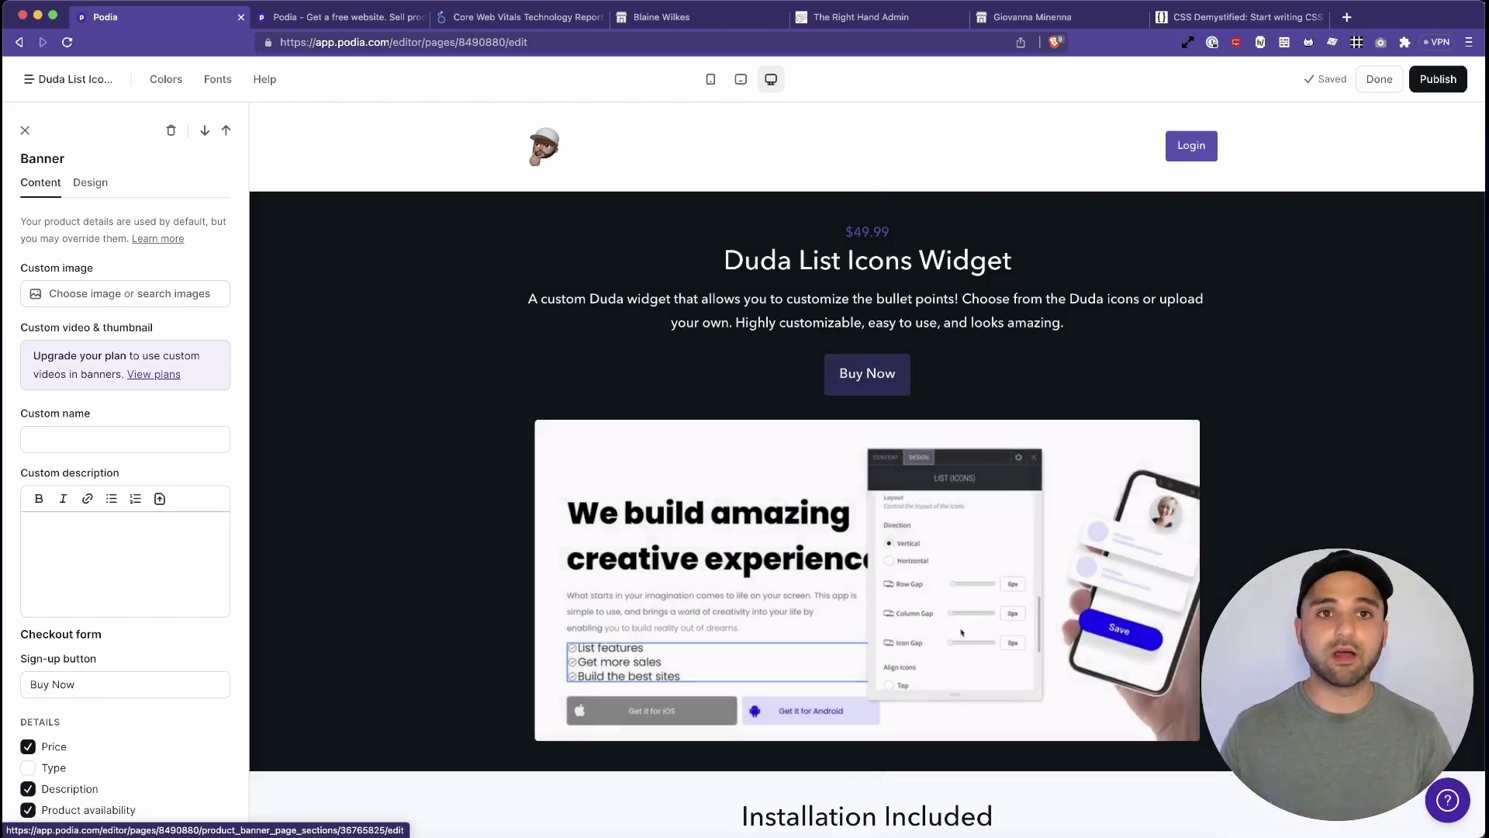
click(1239, 16)
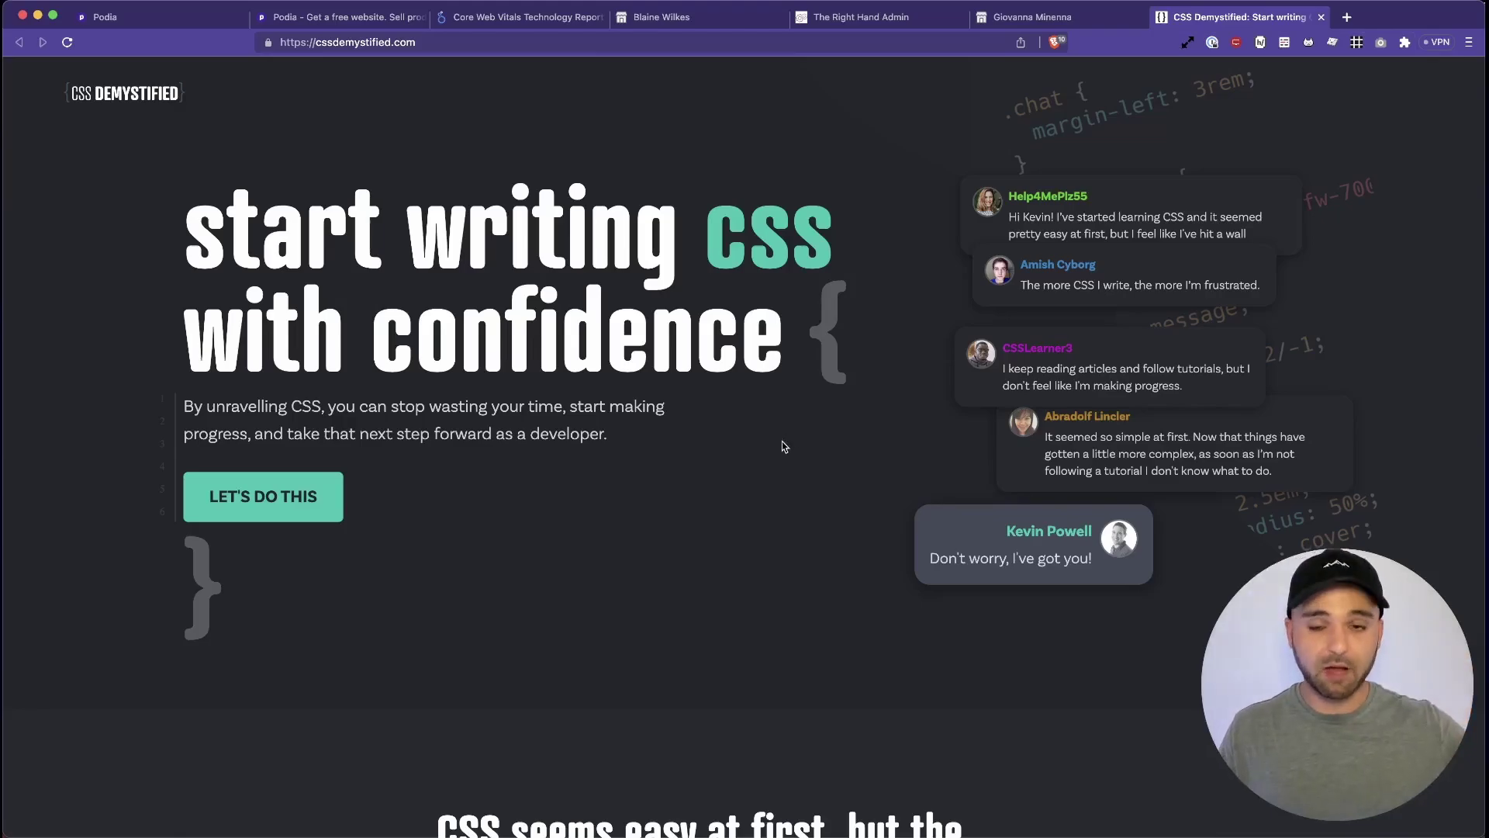
- Open the embedded checkout for the CSS Demystified: Gold package at $227
scroll(434, 518, down, 15)
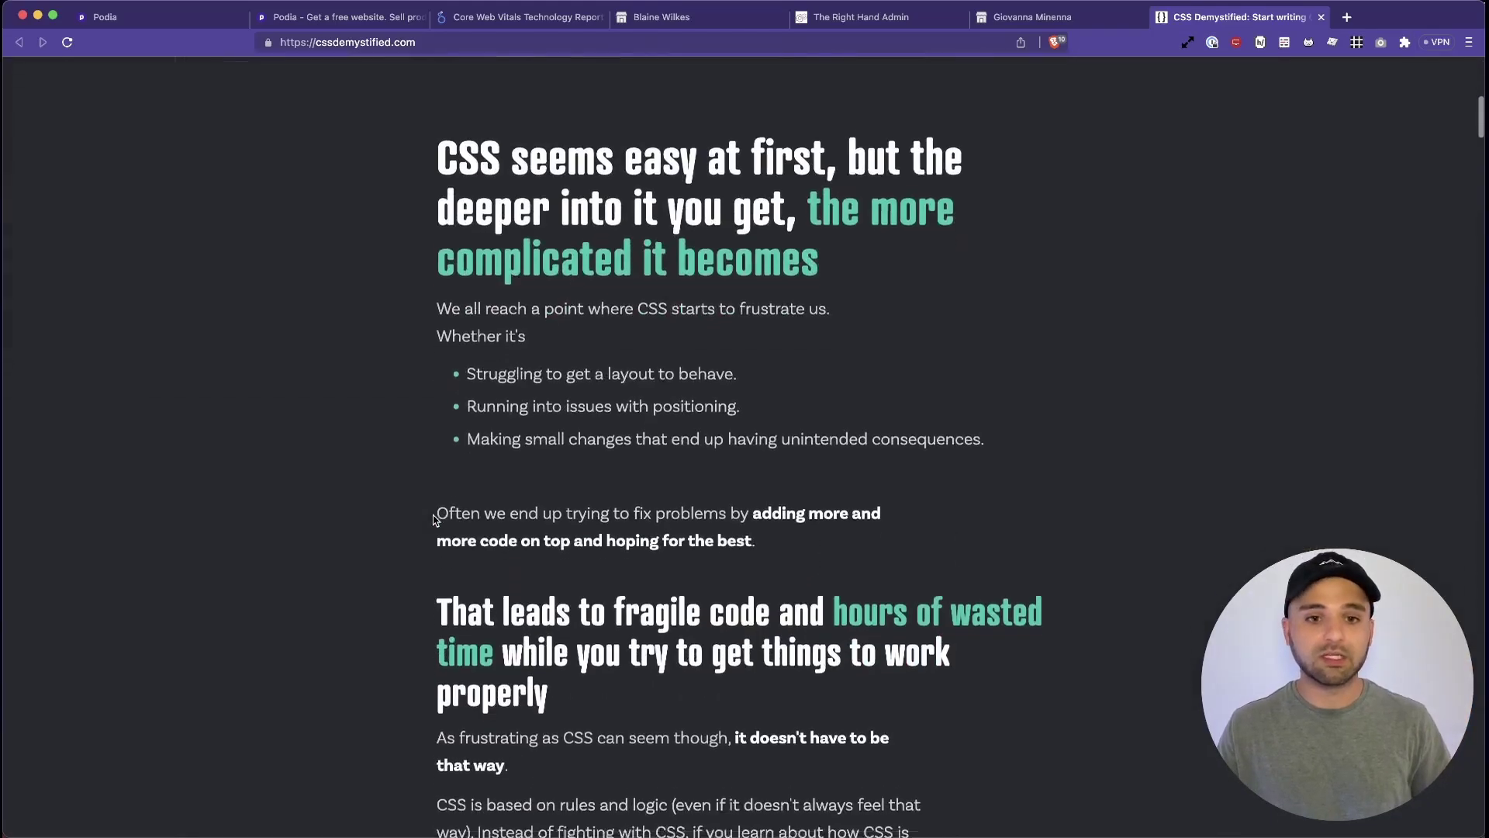
scroll(434, 518, down, 9)
scroll(432, 518, up, 20)
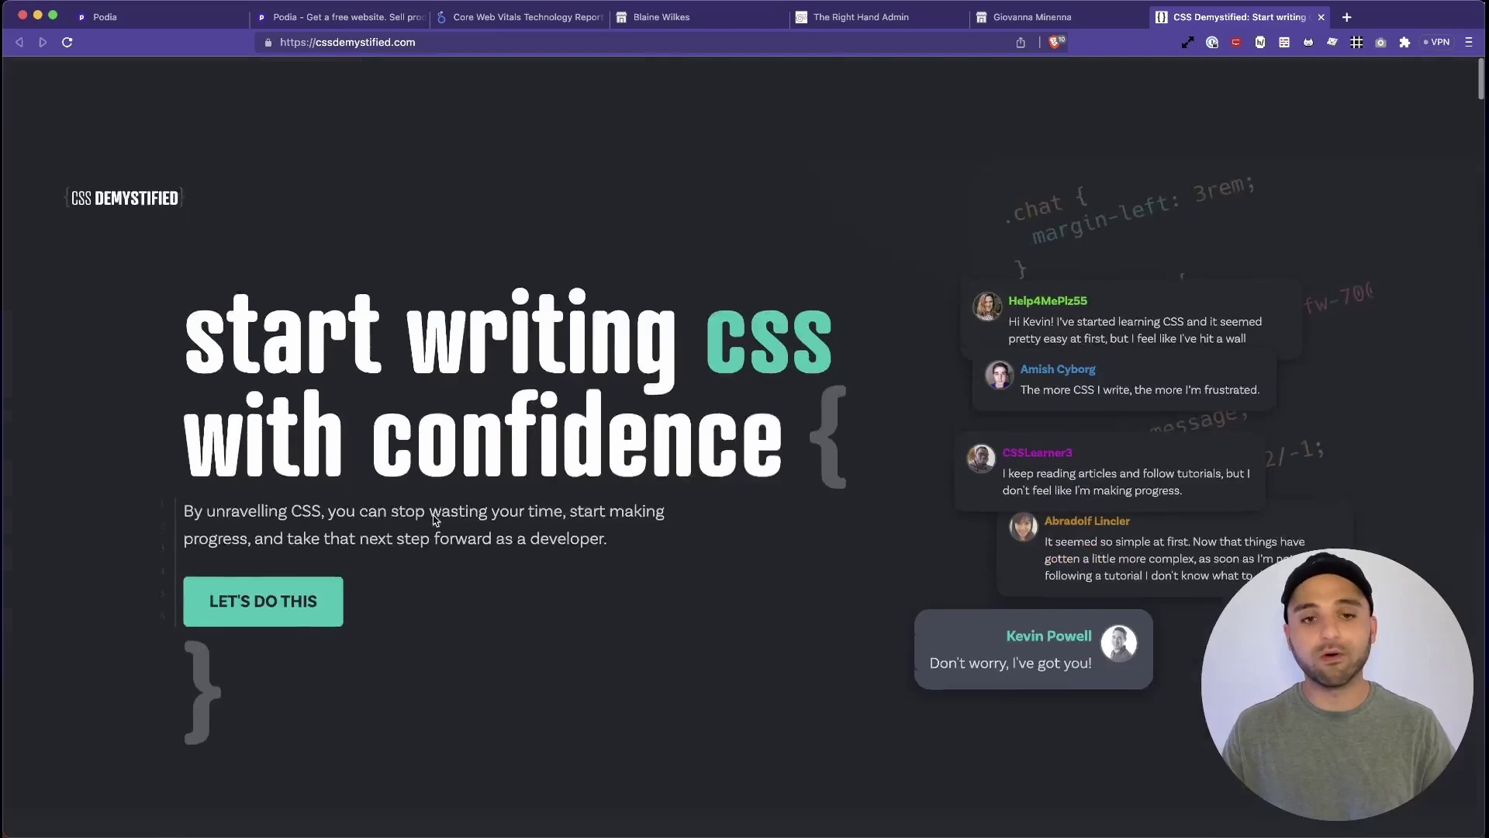
click(311, 496)
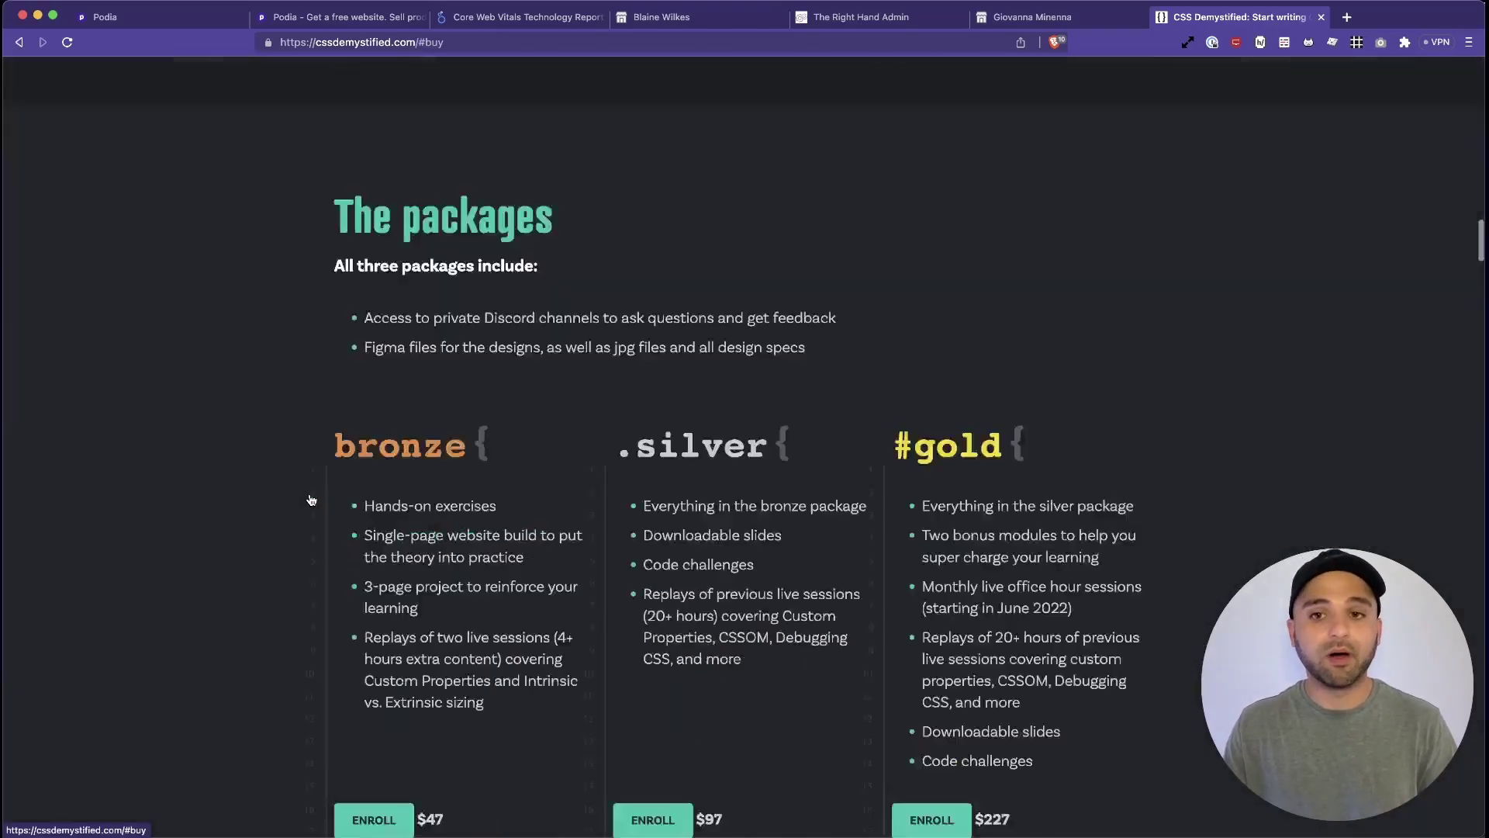
scroll(792, 573, down, 3)
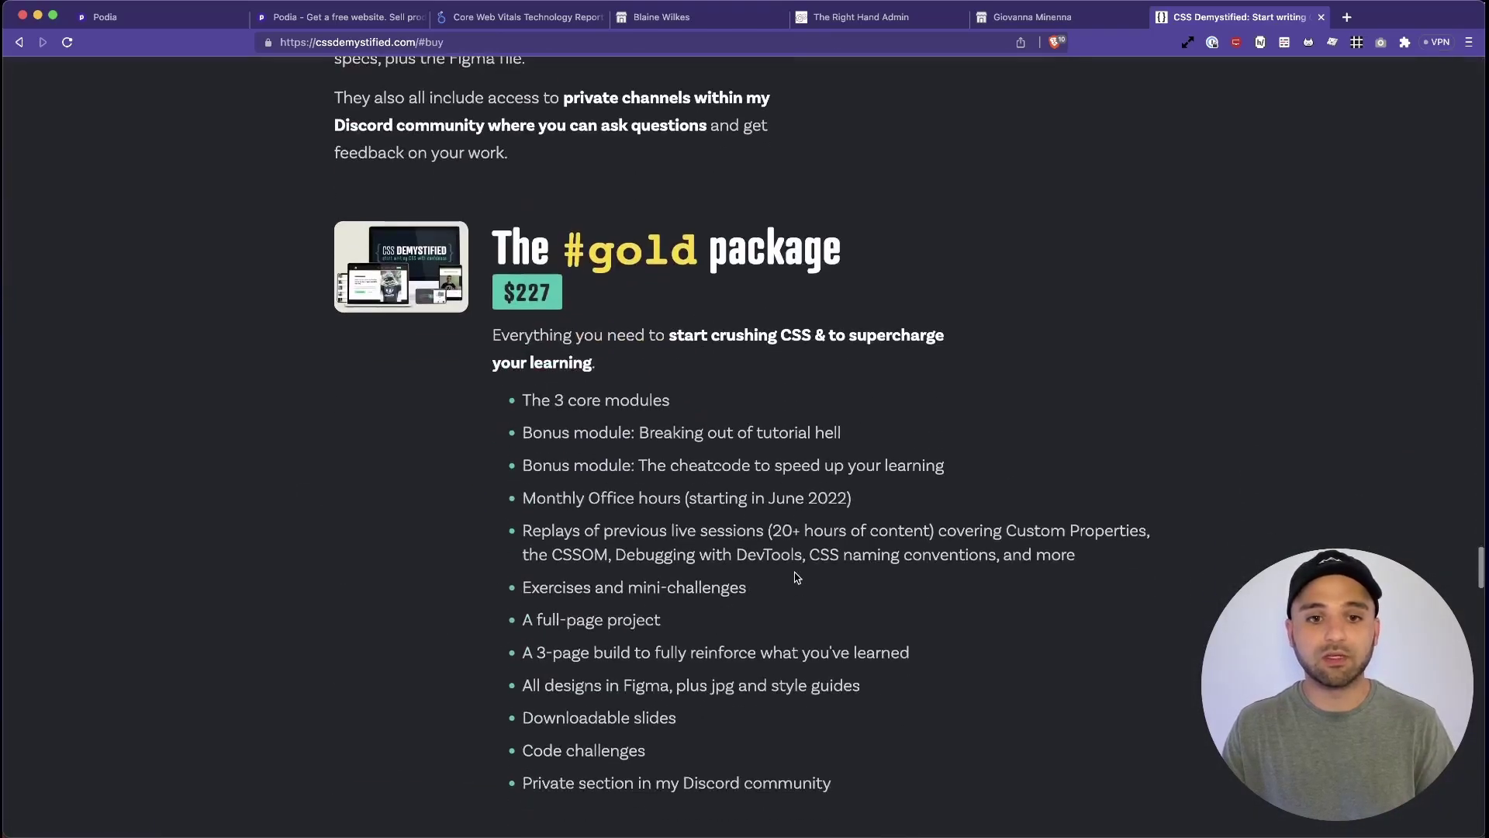
scroll(797, 577, down, 3)
scroll(797, 577, up, 1)
click(562, 708)
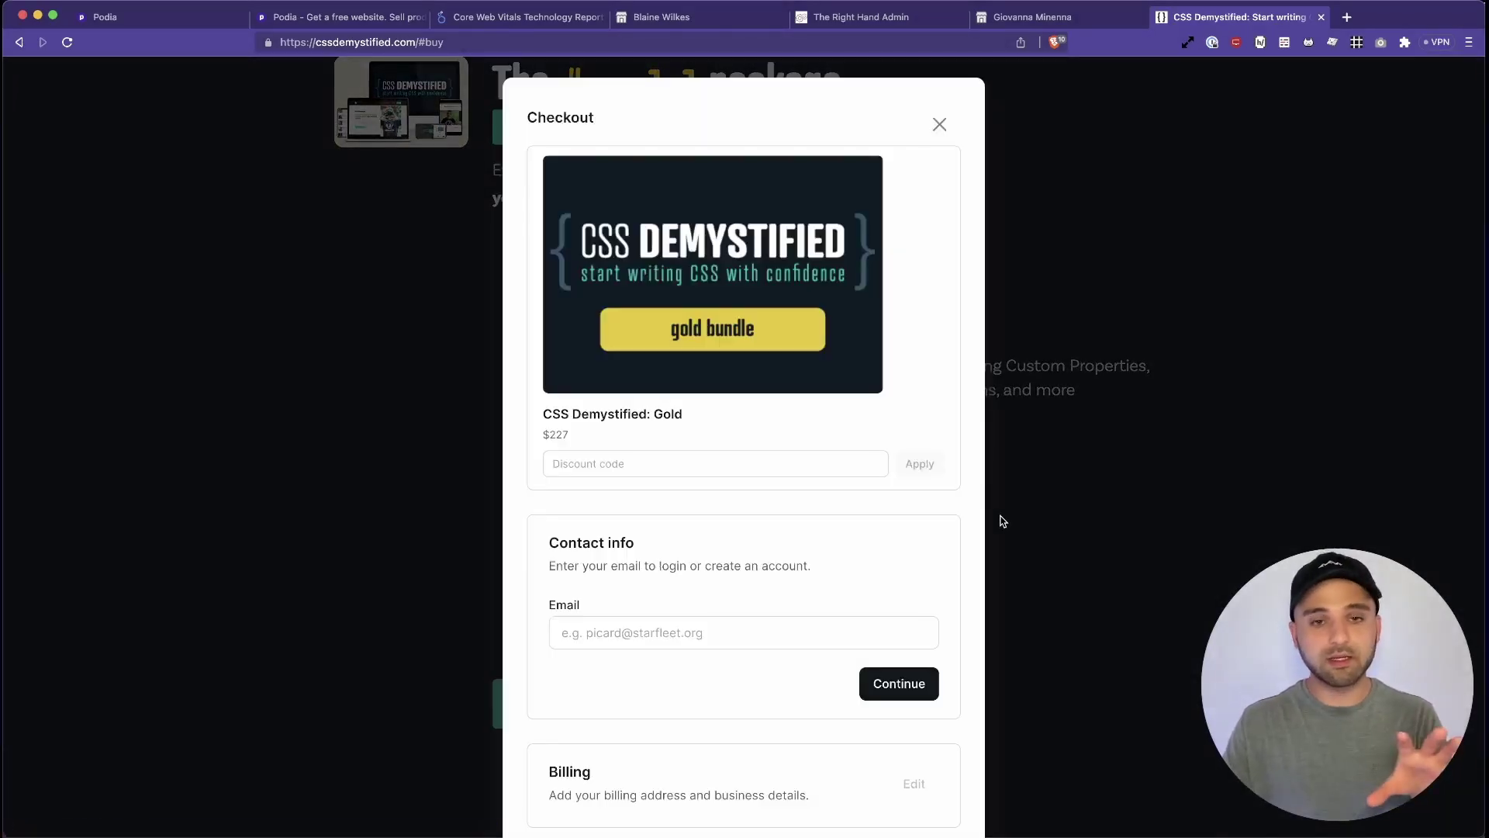
scroll(924, 523, down, 3)
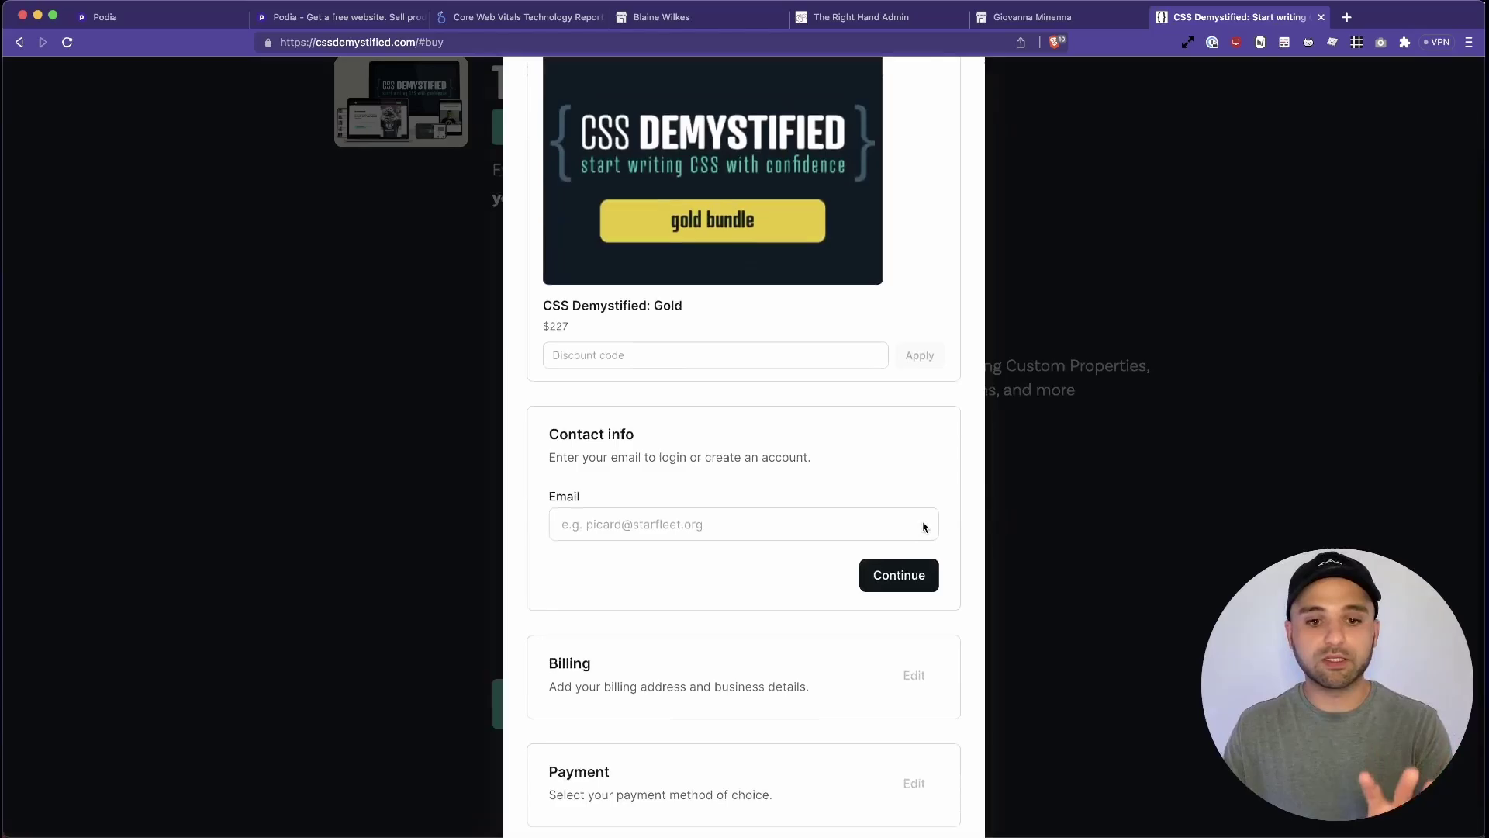
scroll(924, 528, up, 3)
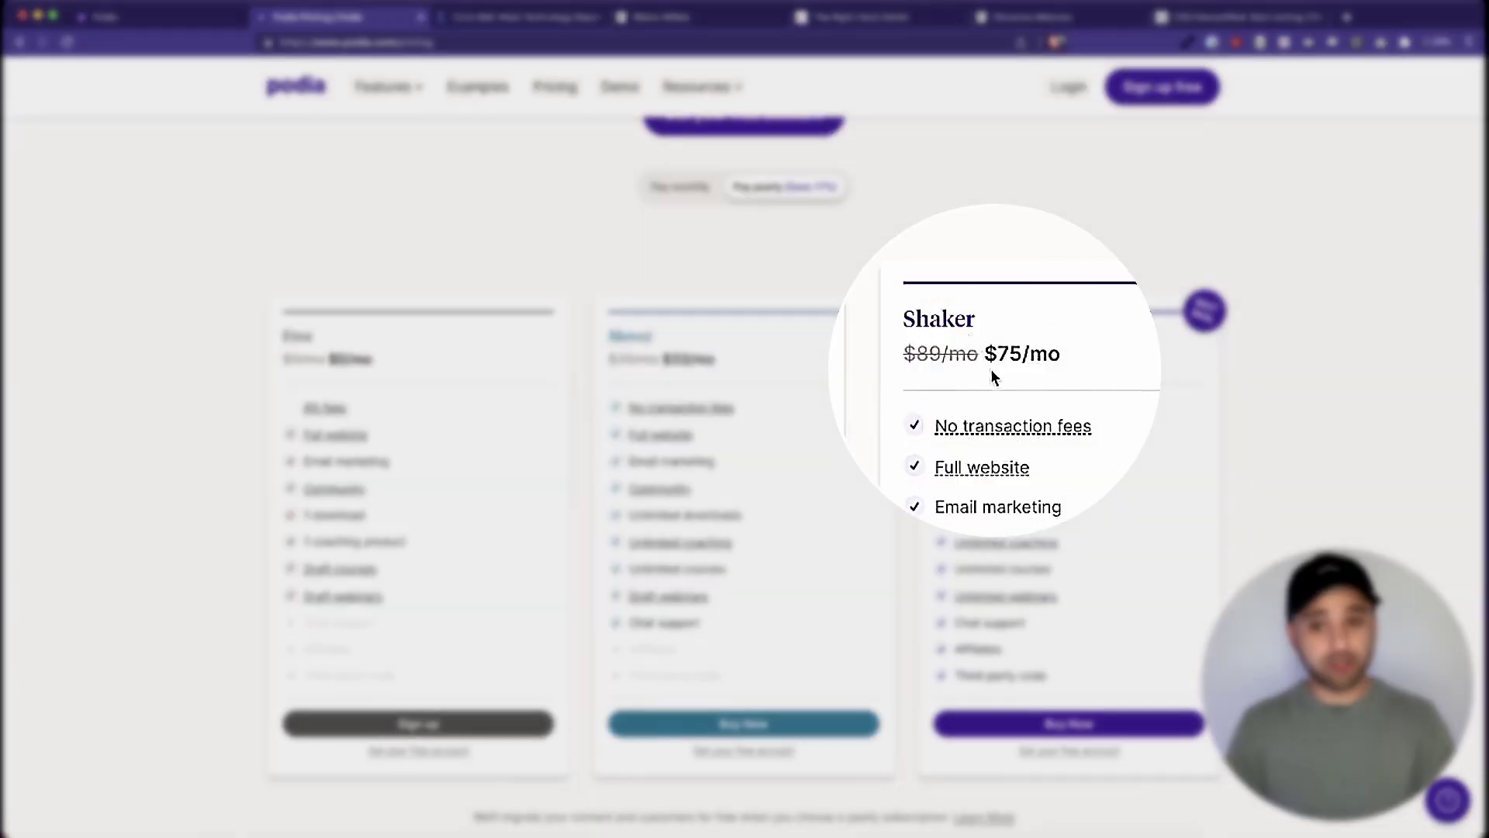
- Compare Free (8% fees), Mover and Shaker plans, checking the no-transaction-fees tooltip
scroll(1026, 372, down, 1)
mouse_move(990, 369)
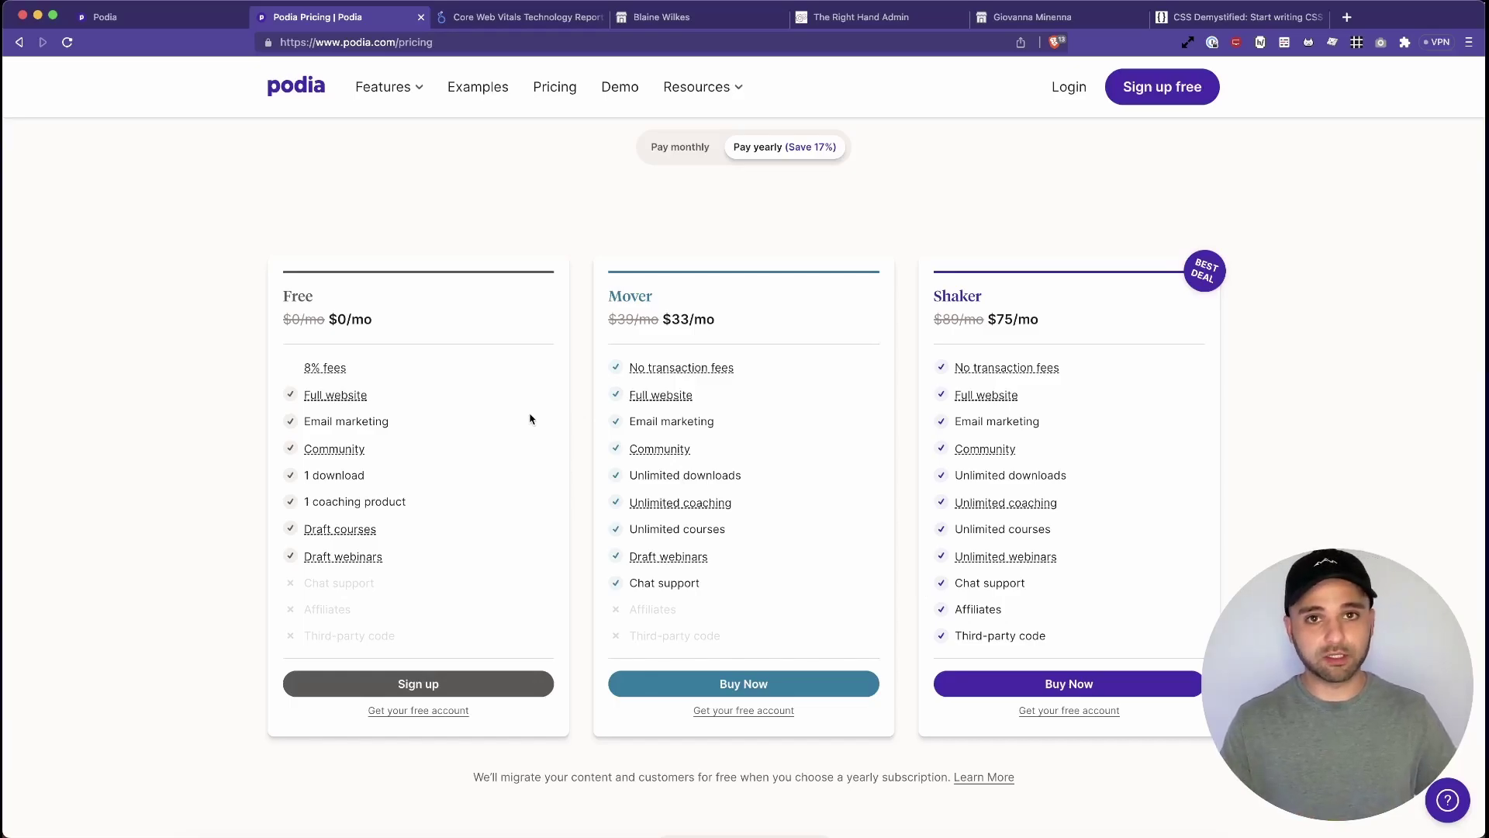
scroll(797, 294, up, 1)
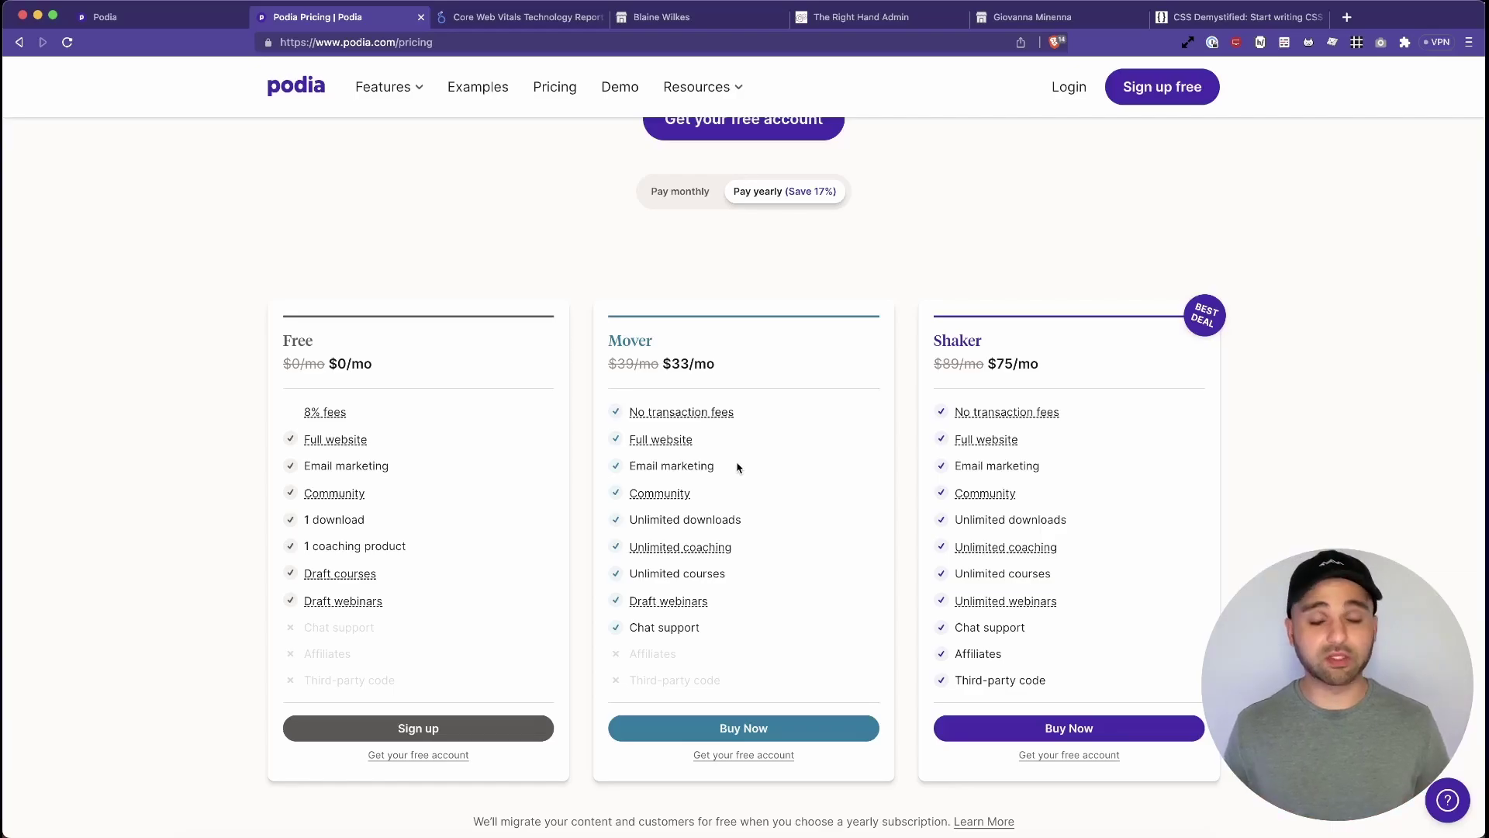
- Compare mobile good-CWV rates across five platforms: Duda 70.4% versus Podia 4.2%
click(499, 15)
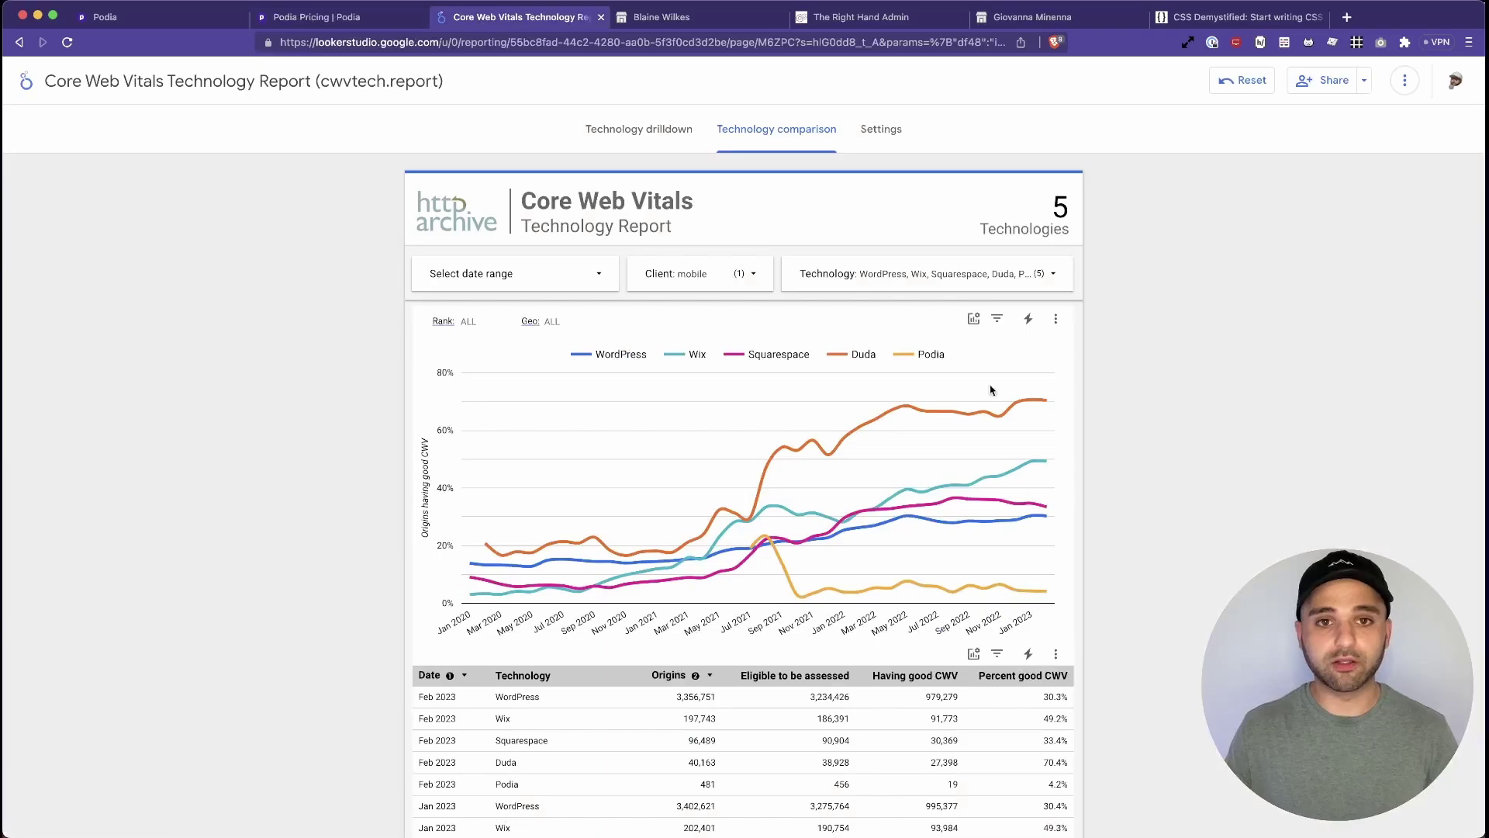
scroll(1143, 474, down, 1)
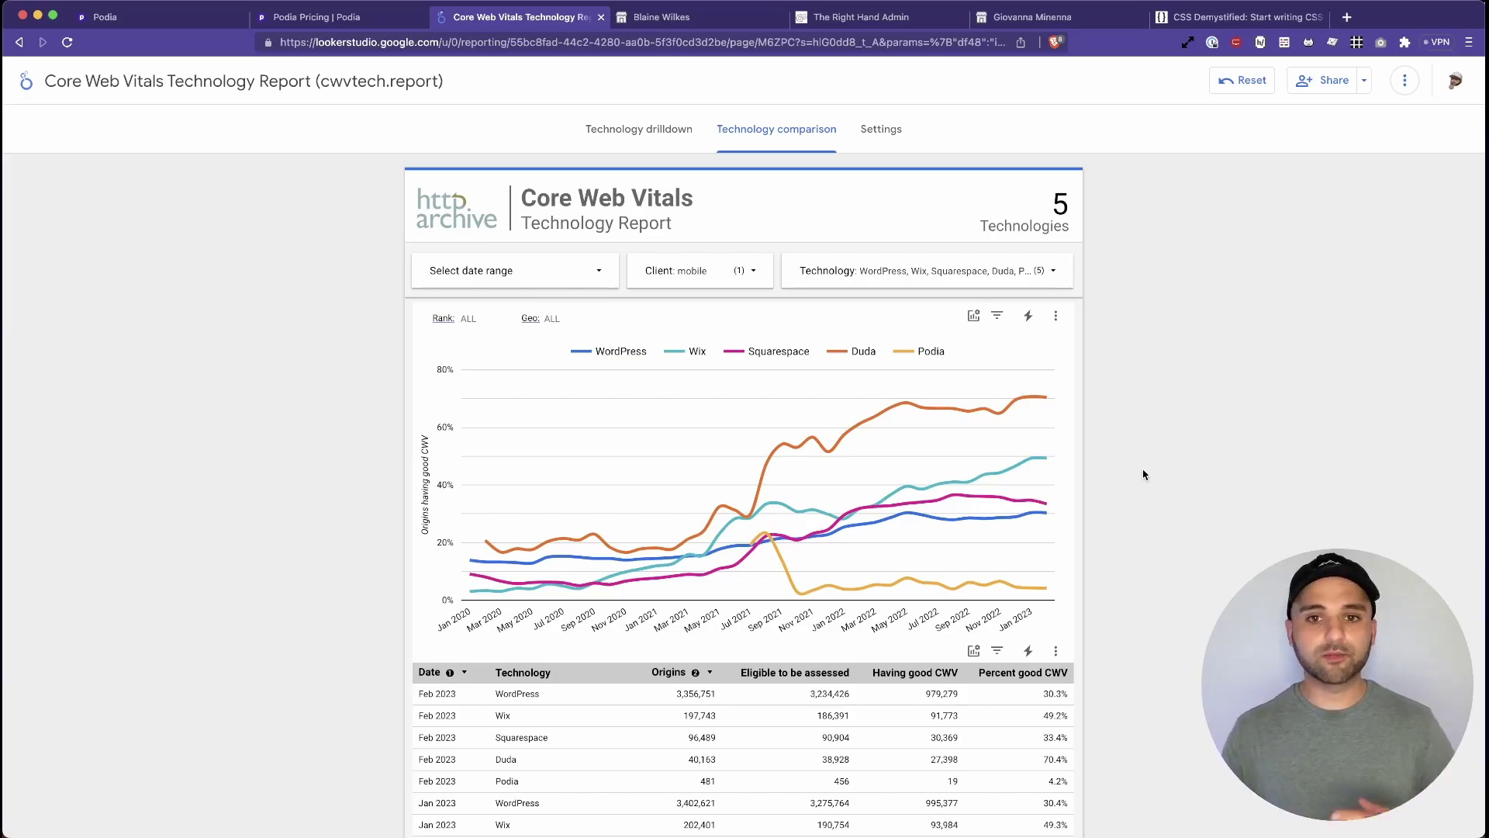
scroll(1068, 403, down, 1)
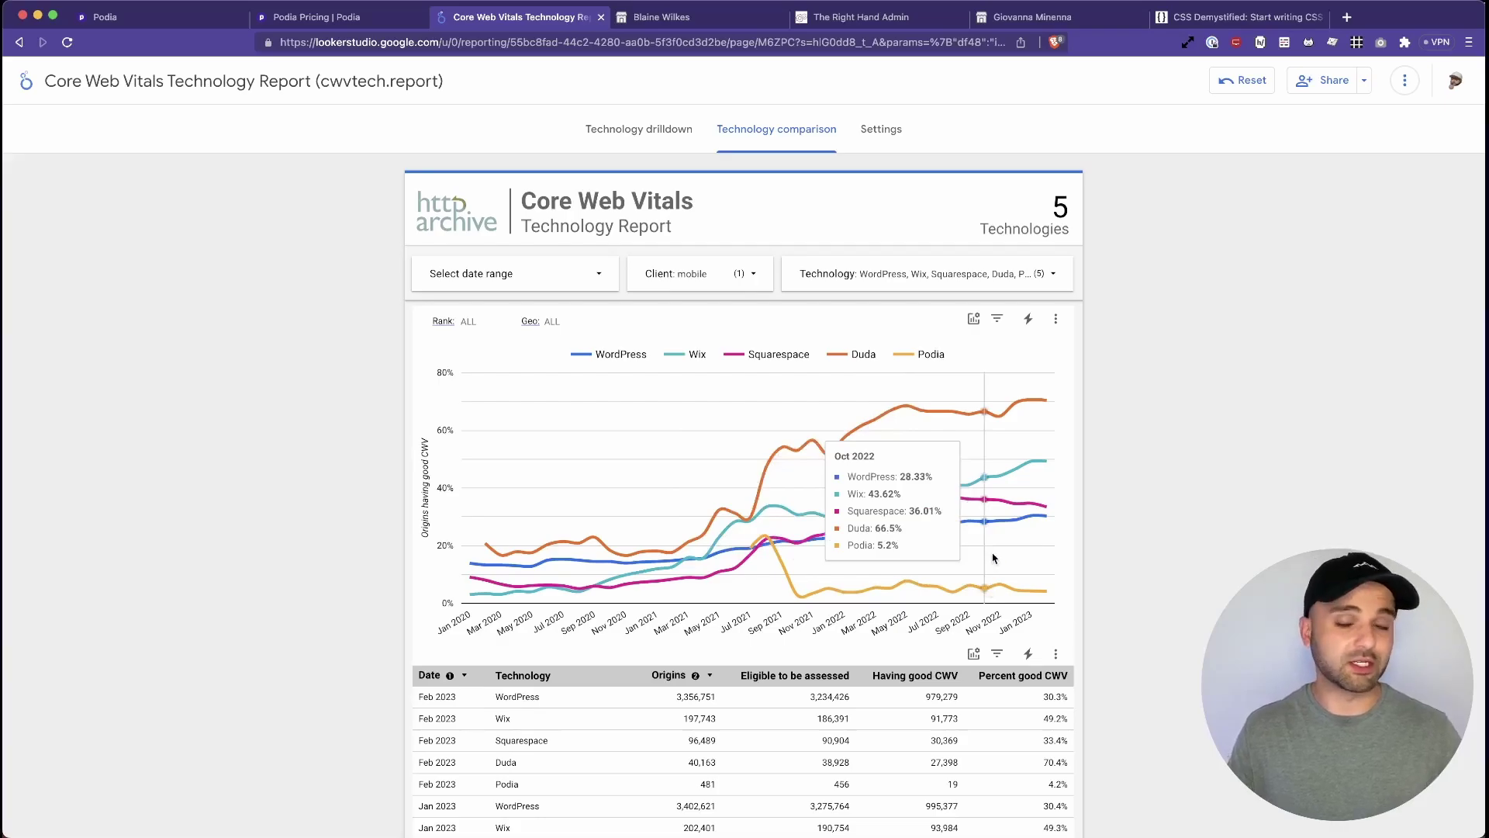
- Check Lighthouse Performance scores of three Podia creator sites: 81, 75 and 71
click(727, 25)
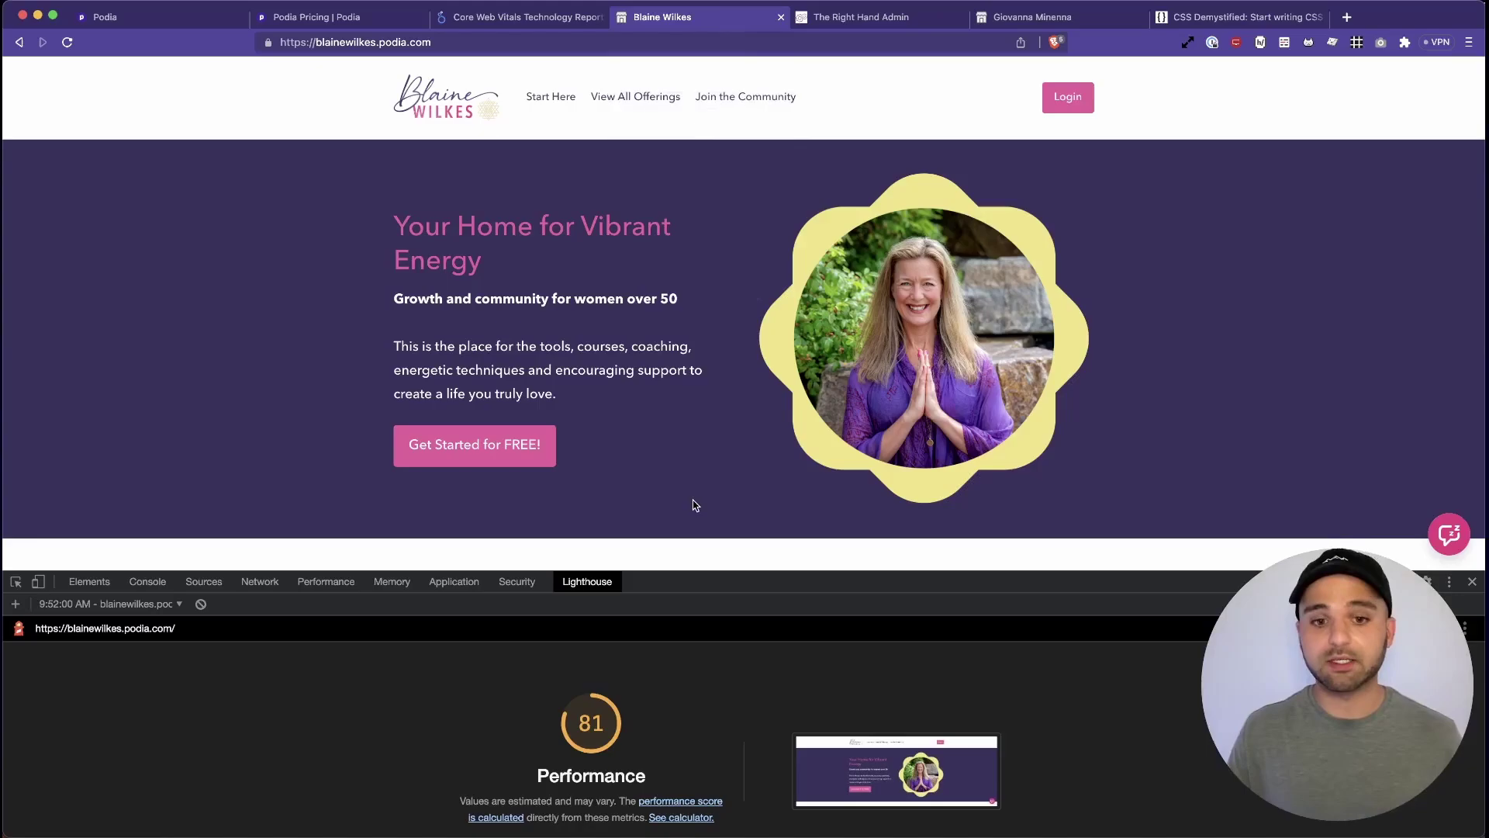
drag(703, 571, 702, 423)
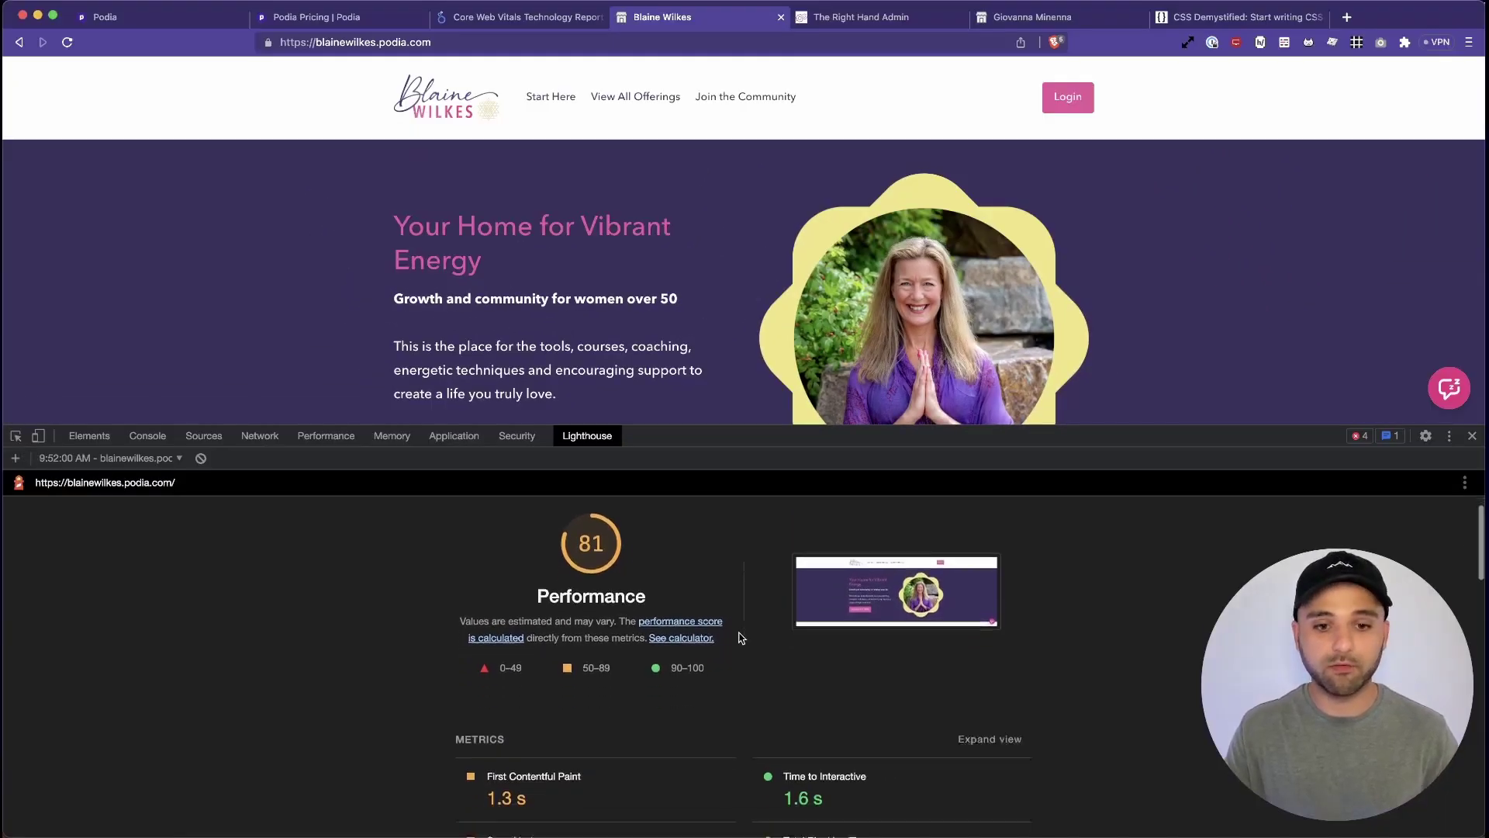
scroll(637, 515, down, 1)
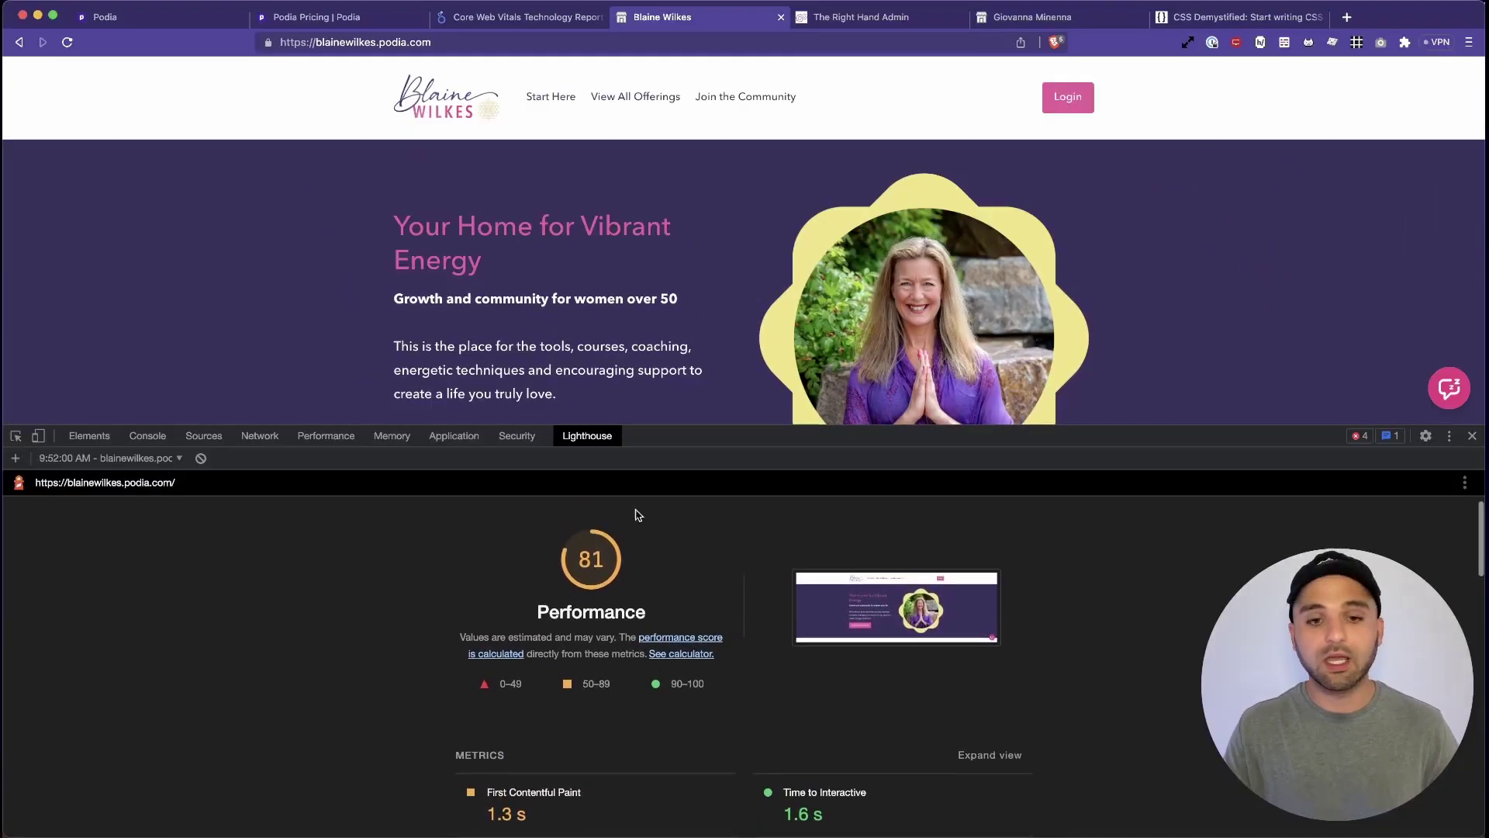
click(851, 25)
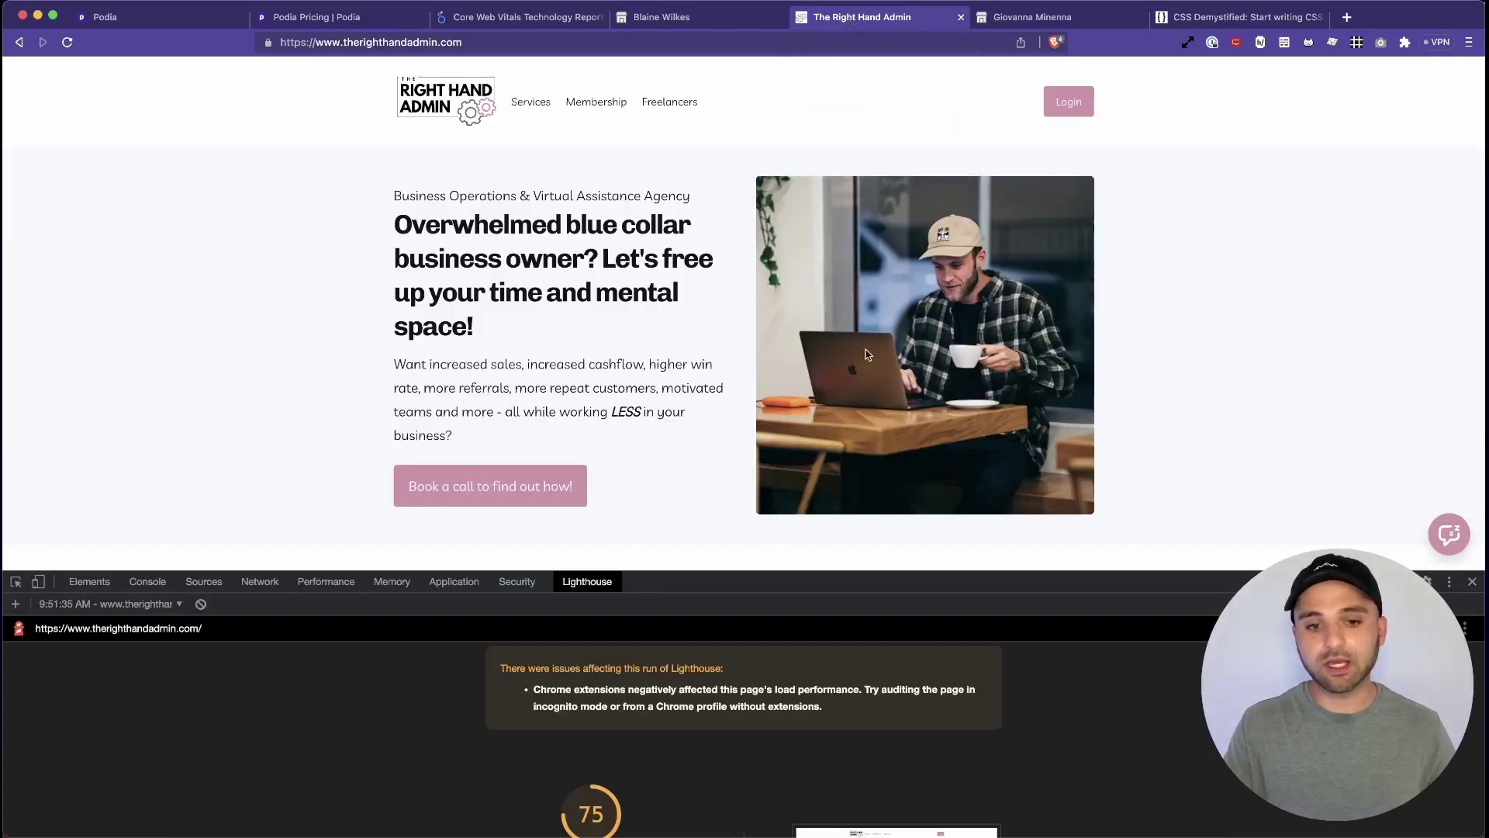
click(1023, 20)
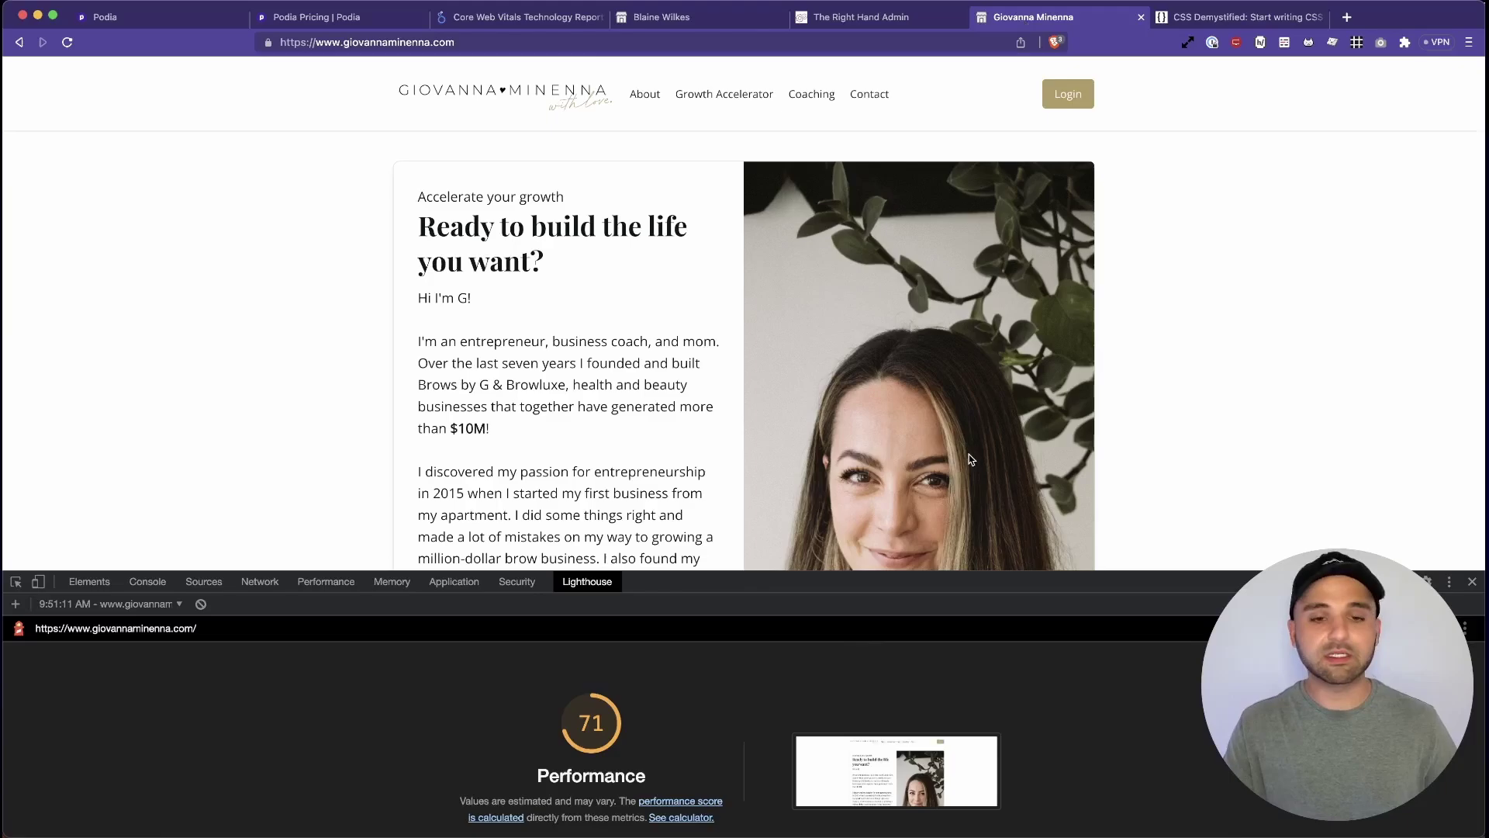
scroll(969, 457, down, 4)
scroll(970, 454, up, 3)
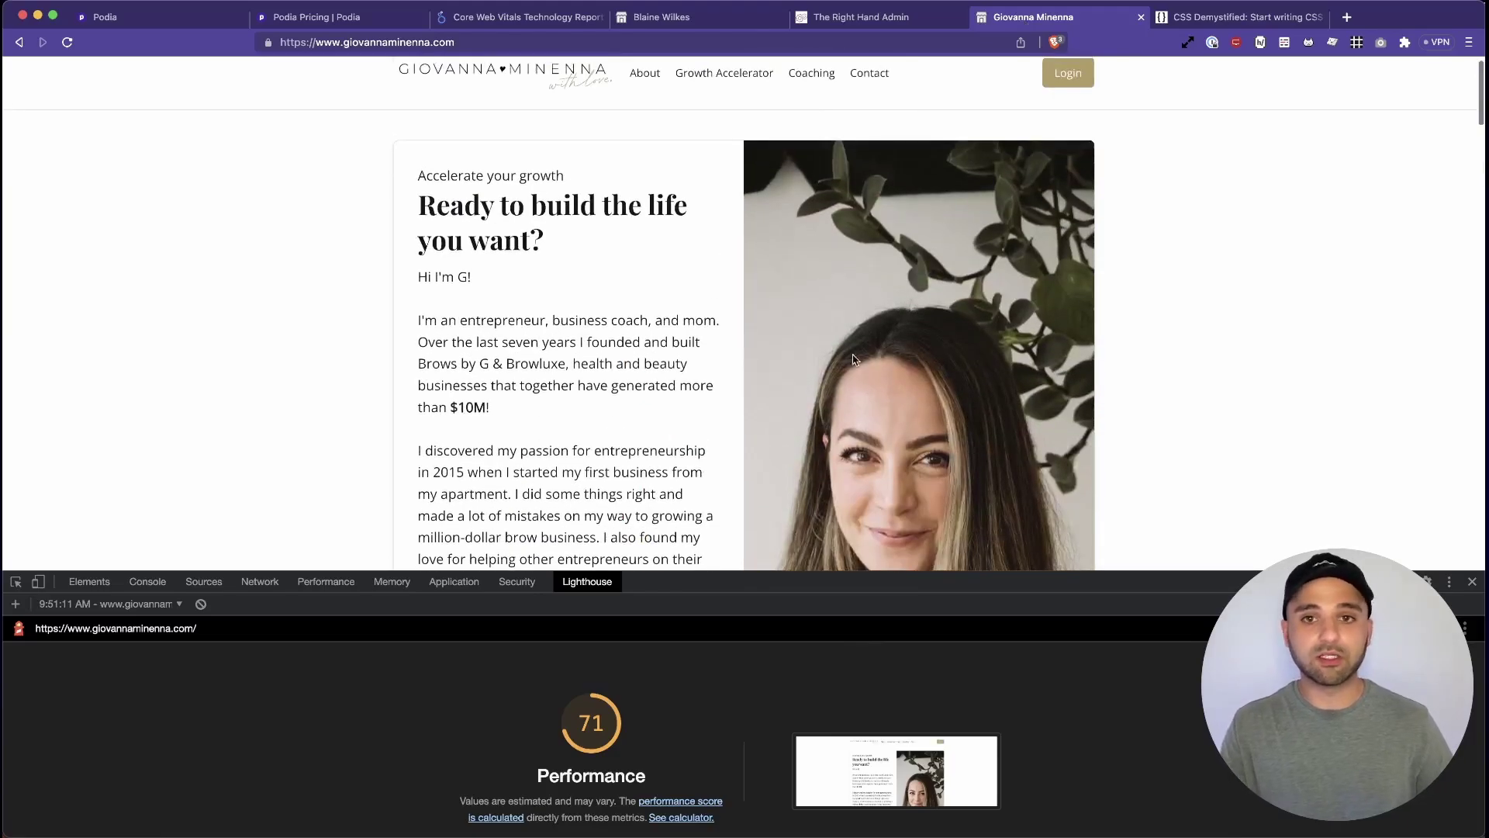